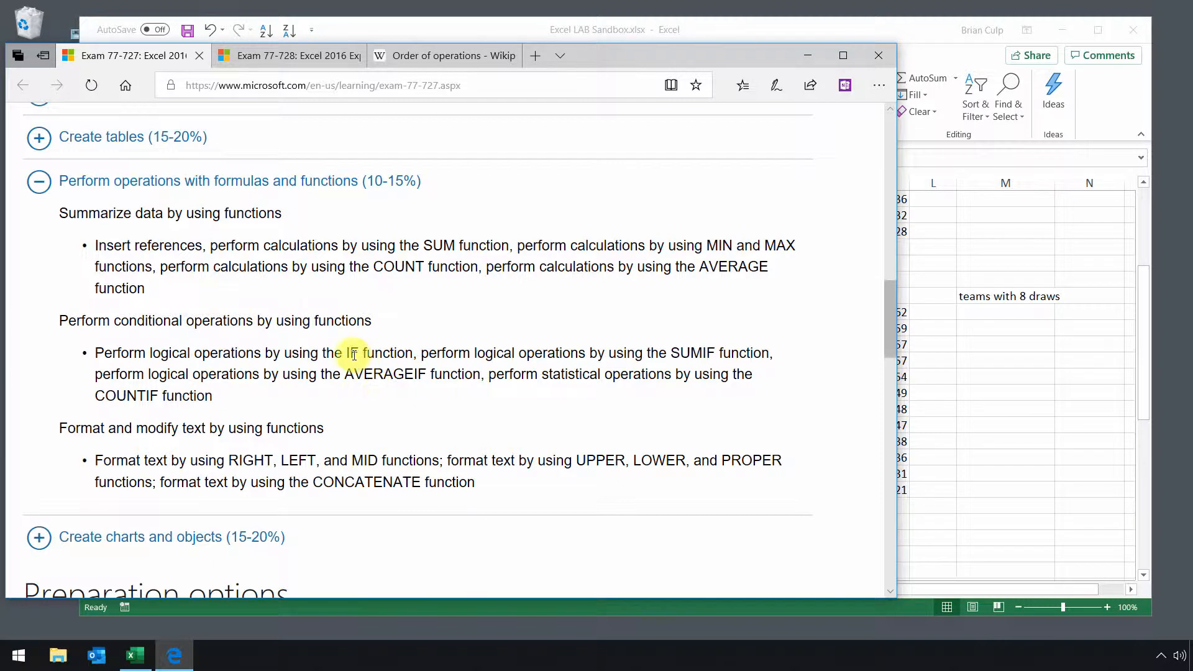
- Switch to the Excel workbook, start a COUNTIF formula in cell I34 and open its function arguments
double_click(351, 354)
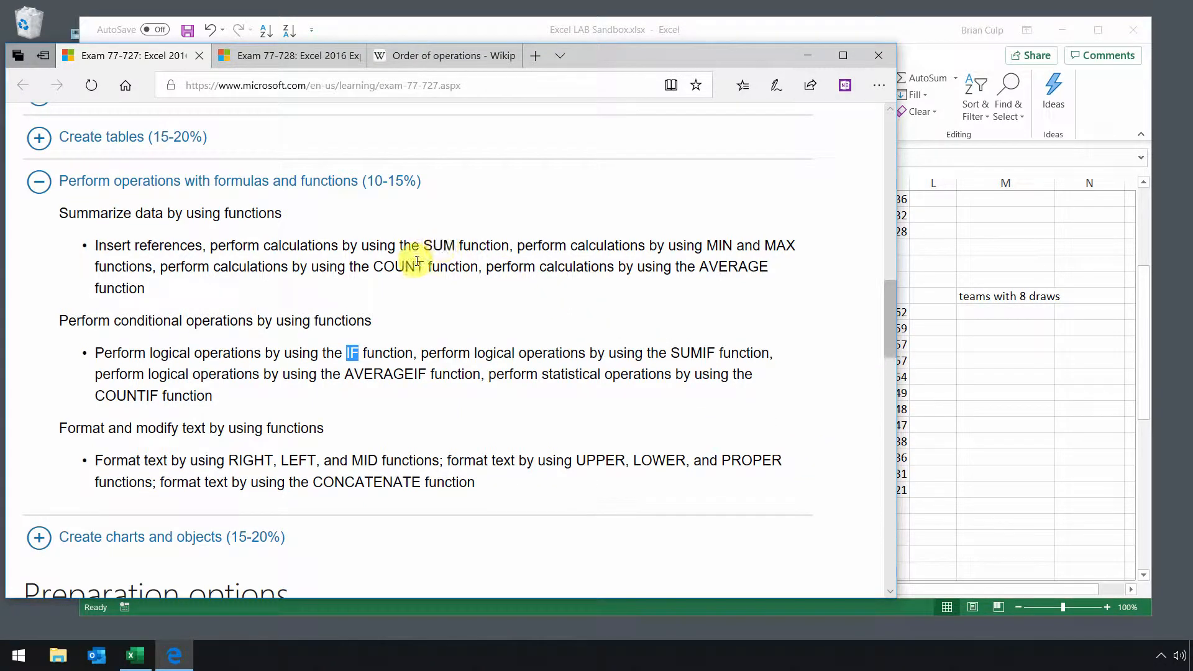
left_click(941, 439)
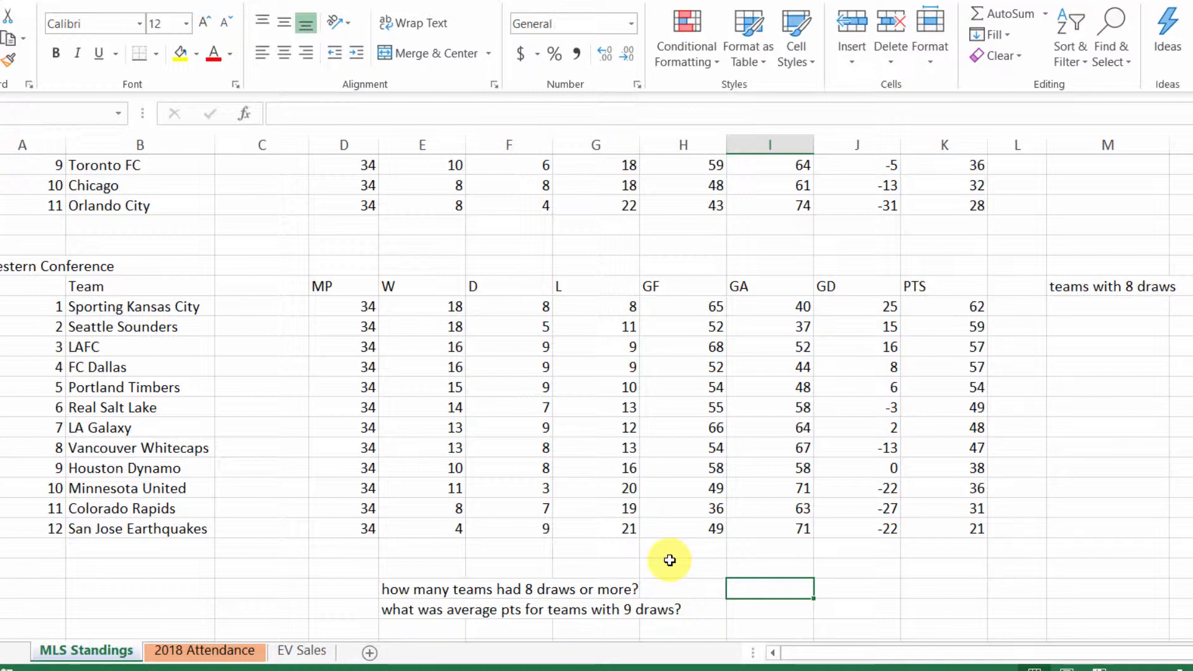
type("=")
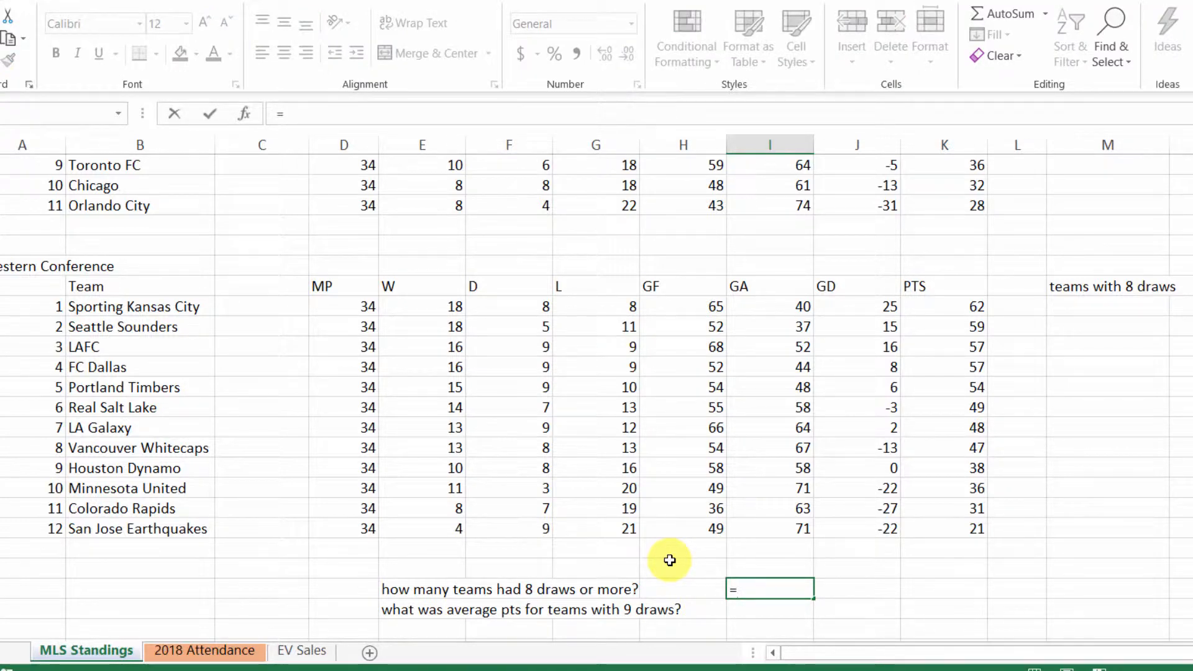
type("count")
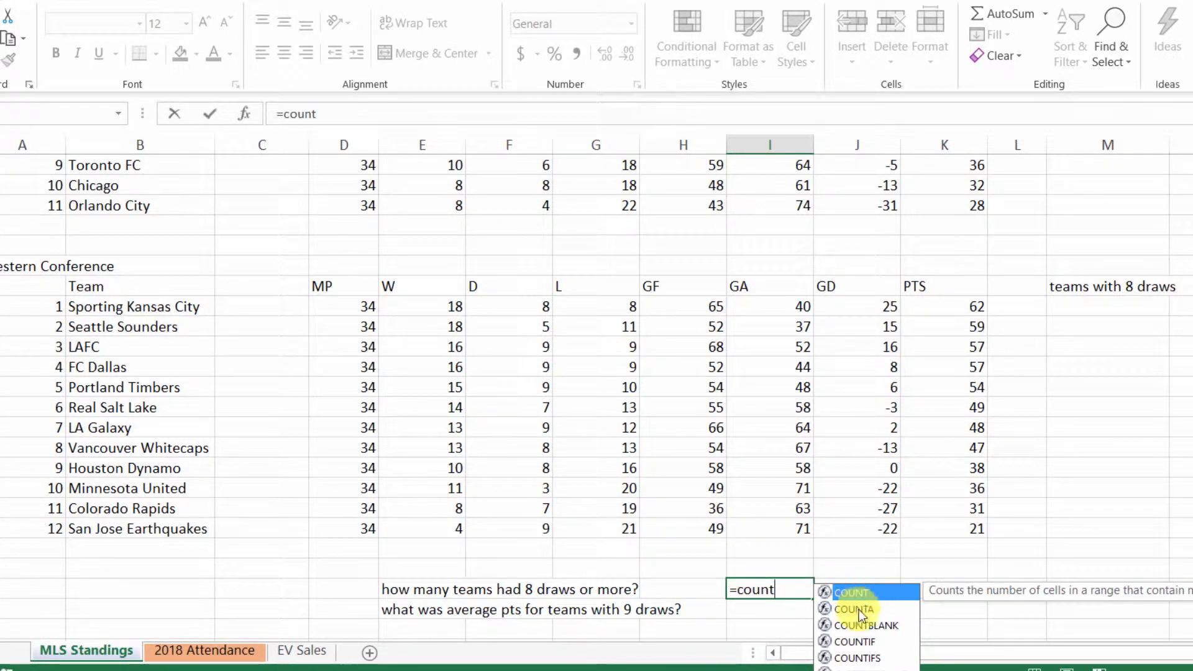
left_click(848, 641)
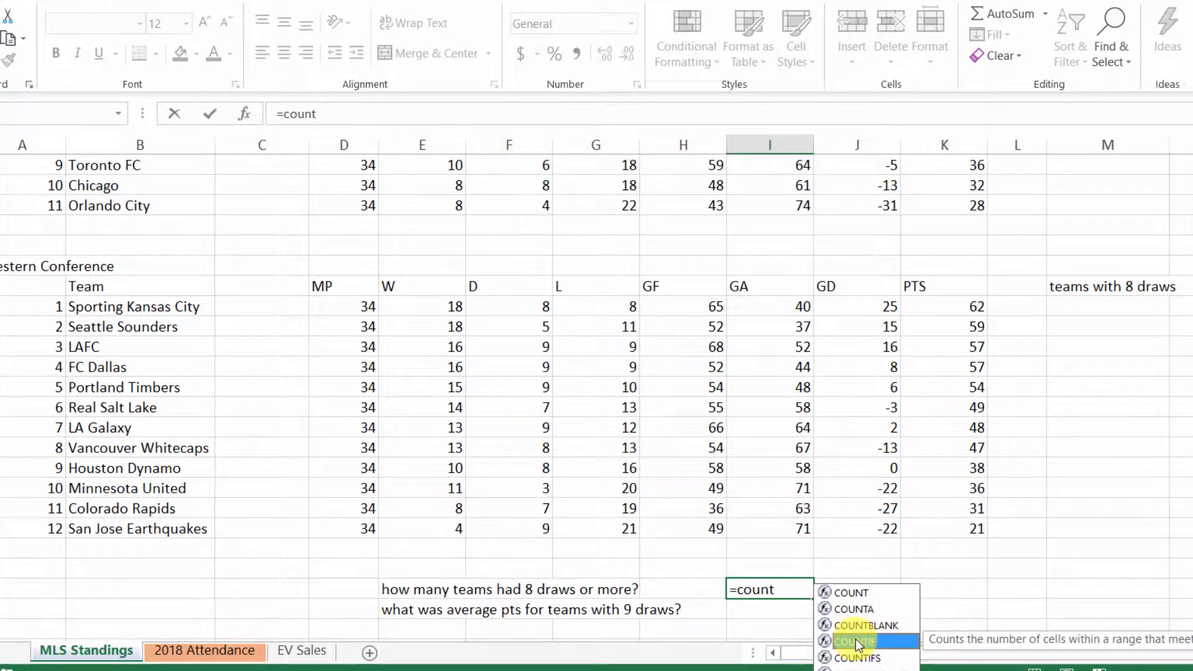
double_click(856, 640)
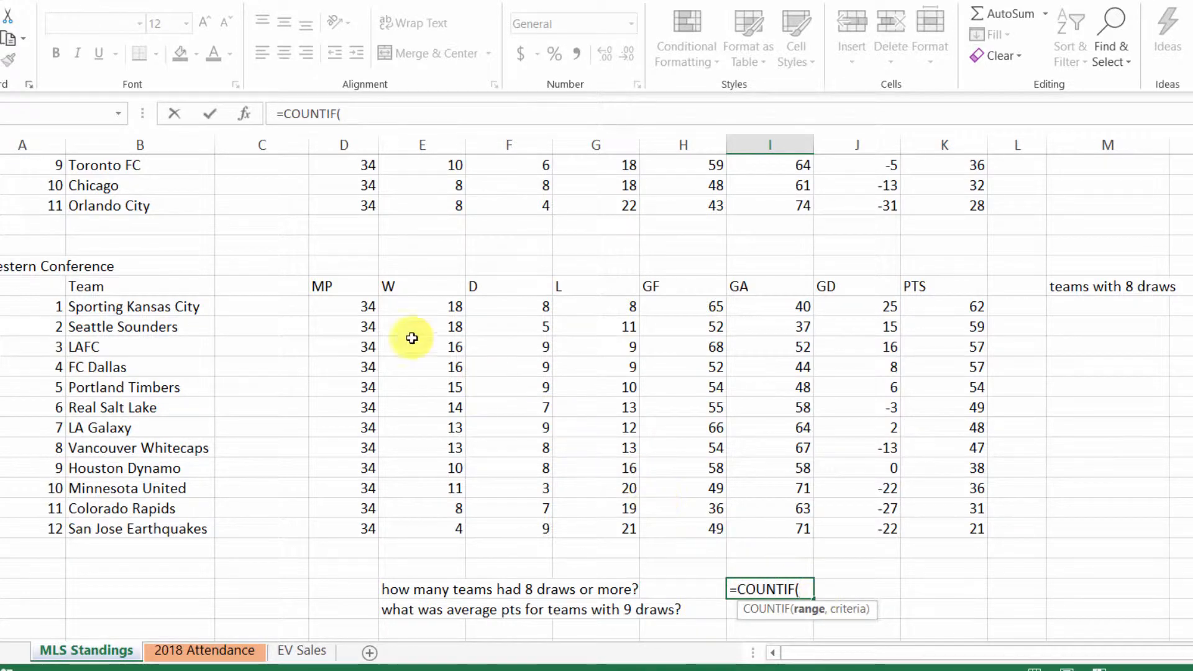
left_click(244, 116)
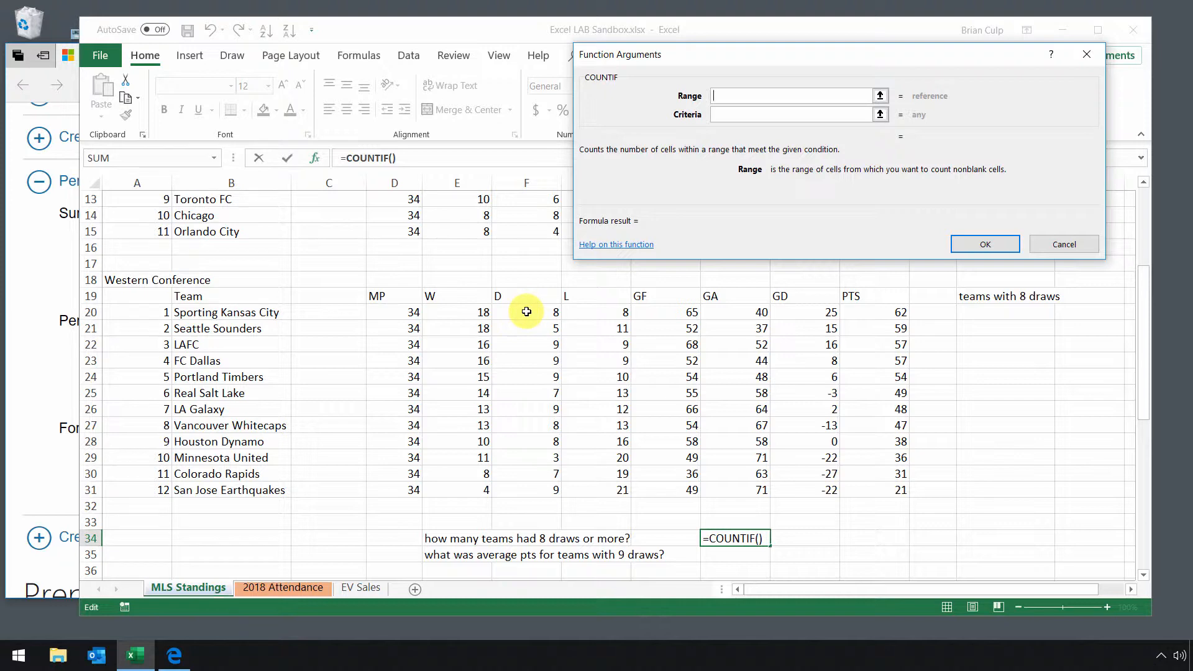
- Set the COUNTIF range to the Western Conference draws, F20:F31
left_click(879, 96)
left_click_drag(526, 318, 548, 512)
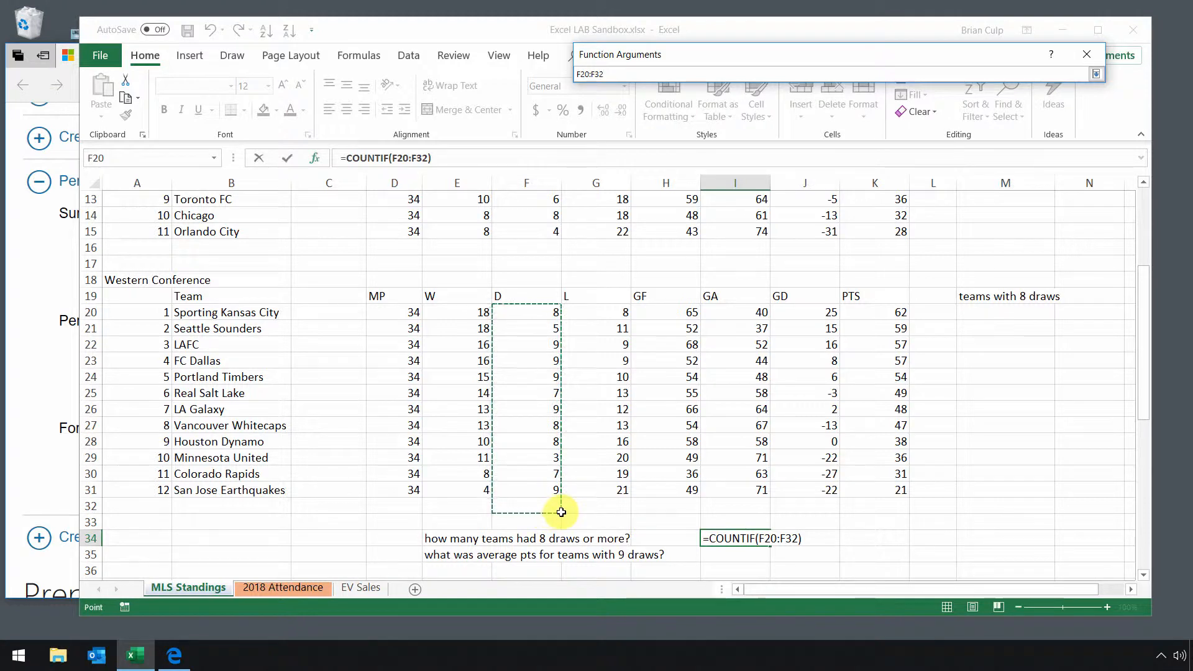
left_click_drag(526, 374, 539, 490)
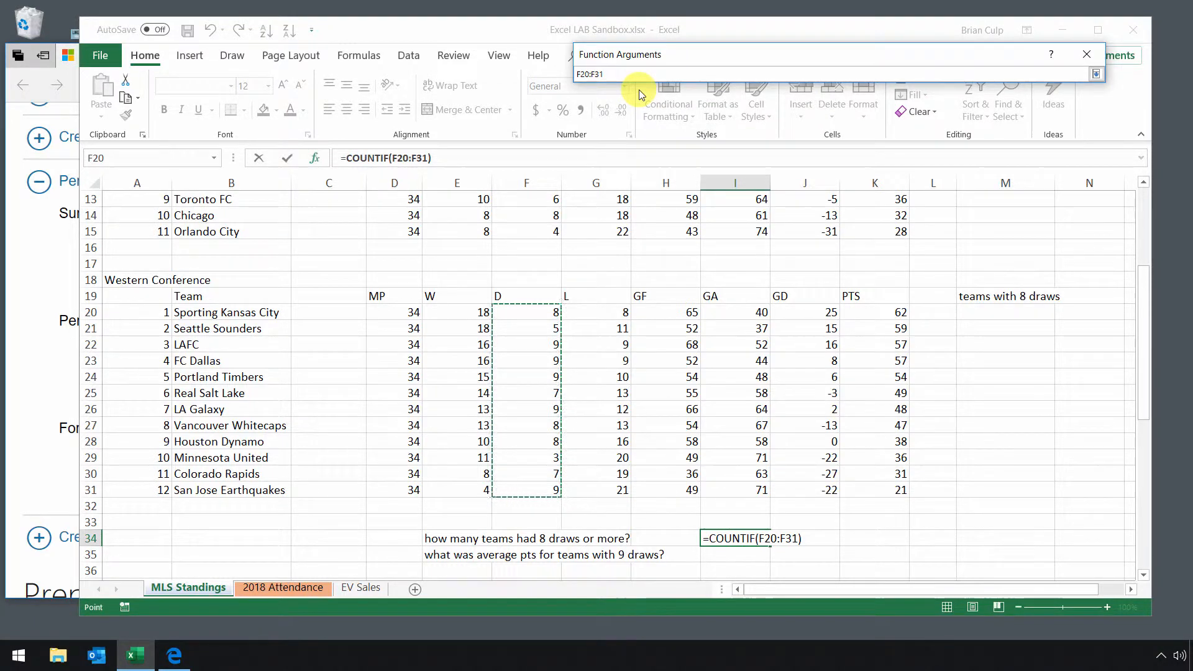
left_click(529, 317)
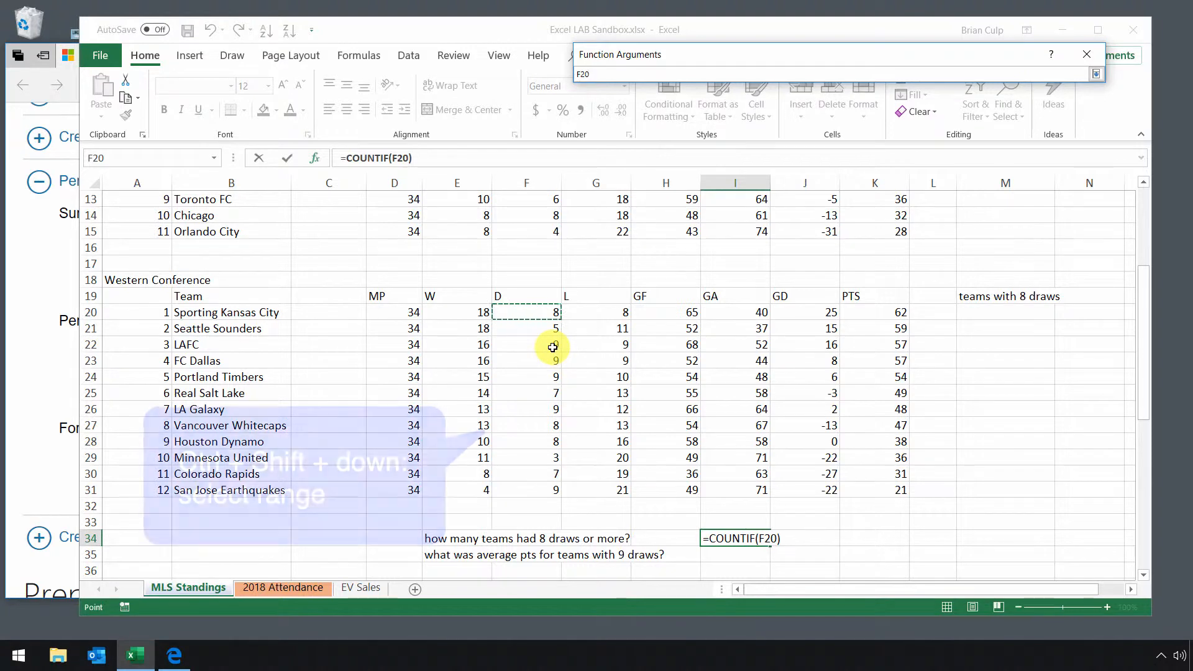
key("ctrl+shift+Down")
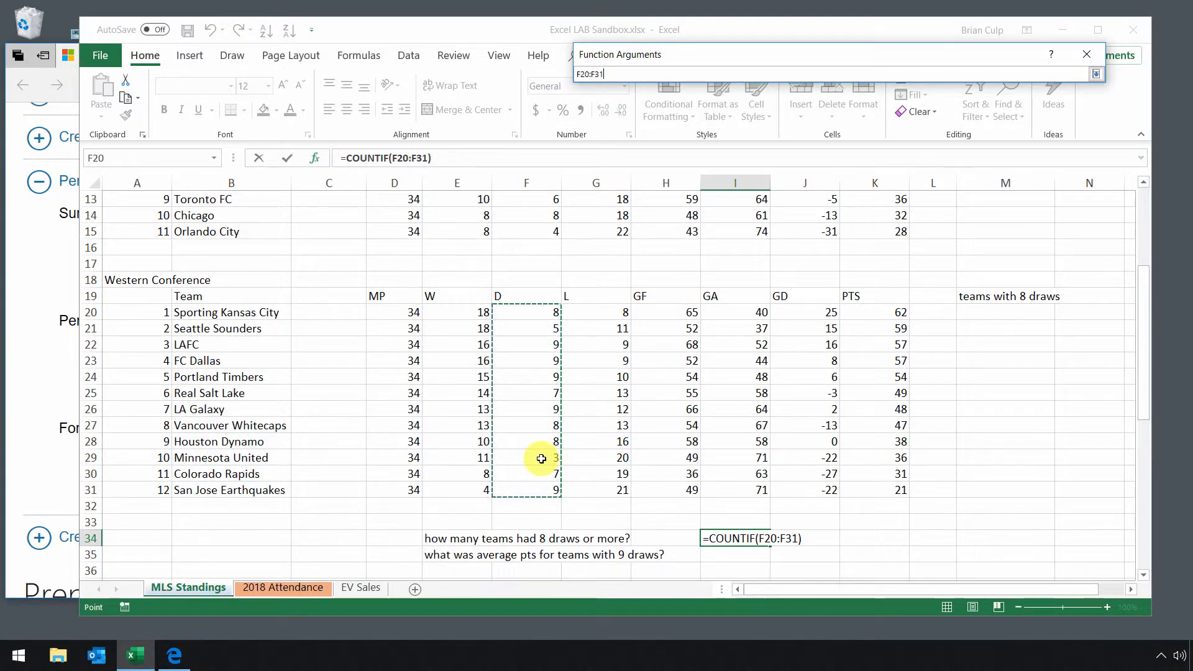
key("Return")
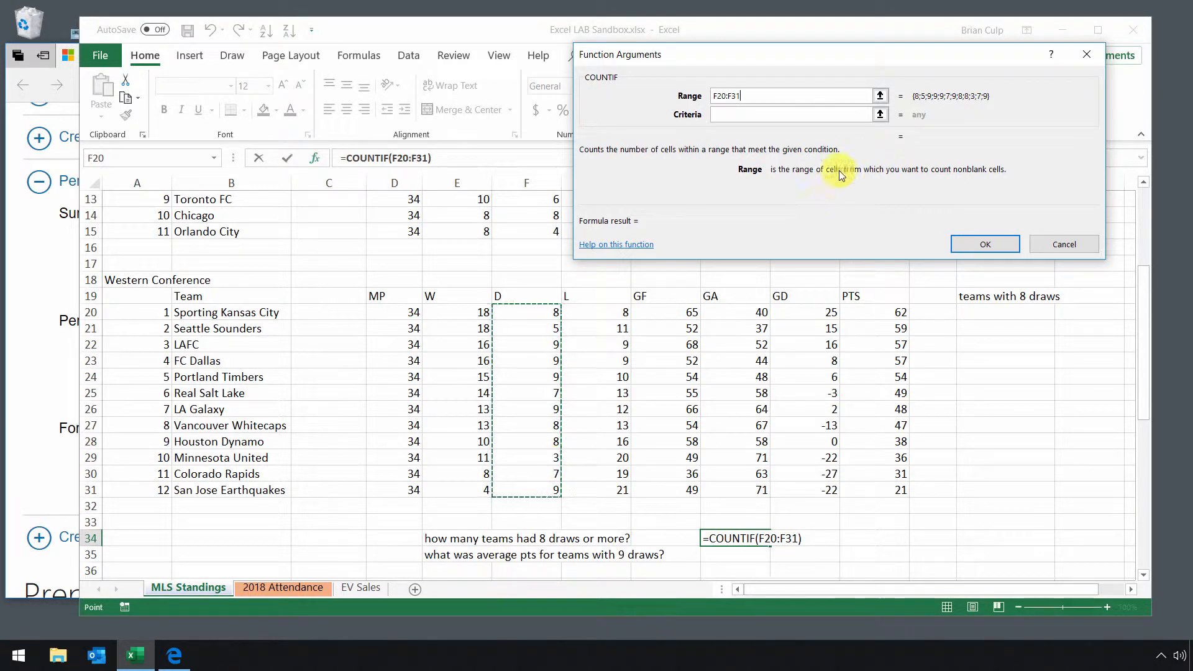
- Use cell F20 as the COUNTIF criteria and enter the formula in I34
left_click(879, 116)
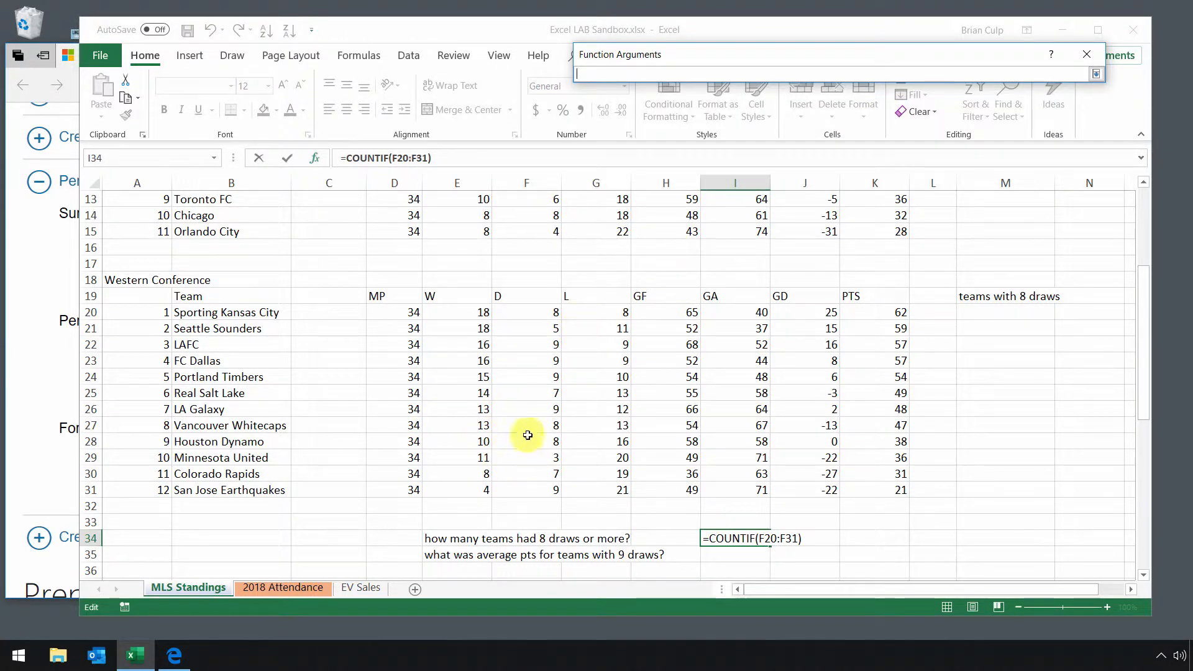
left_click(538, 317)
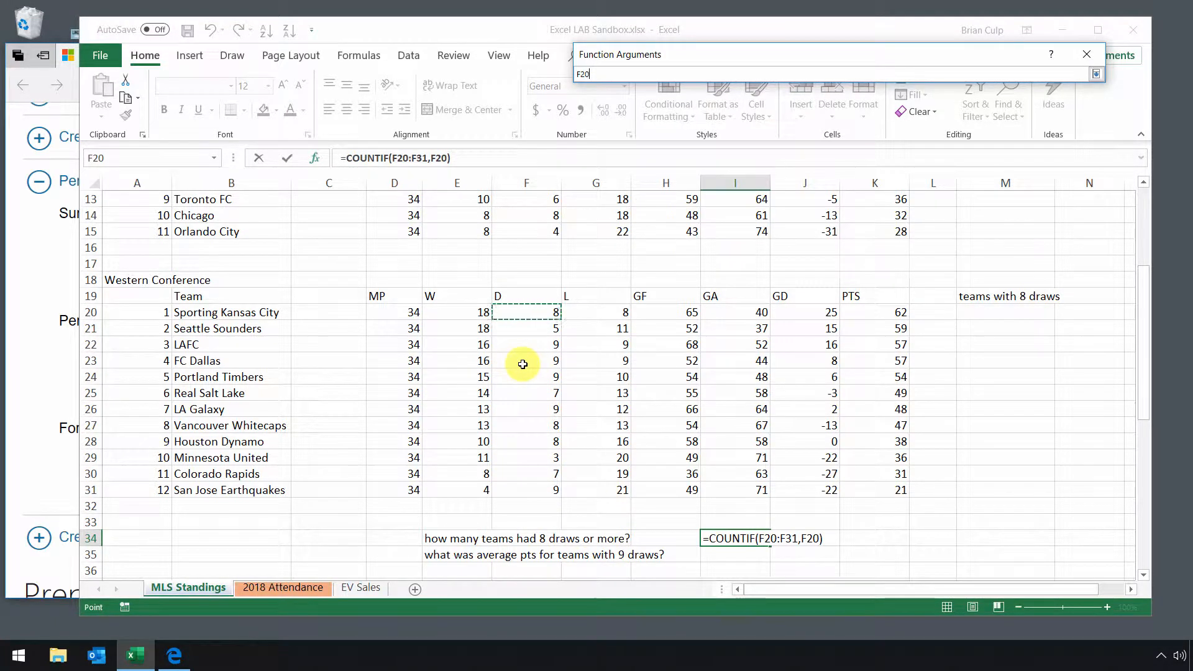
key("Return")
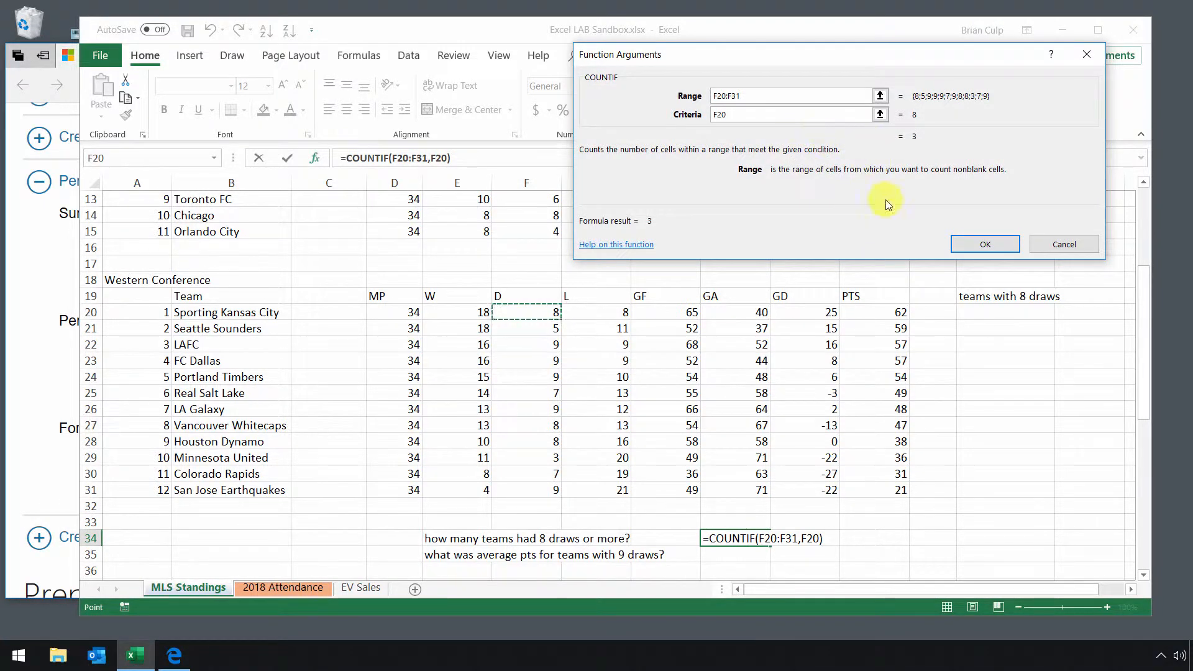
left_click(984, 243)
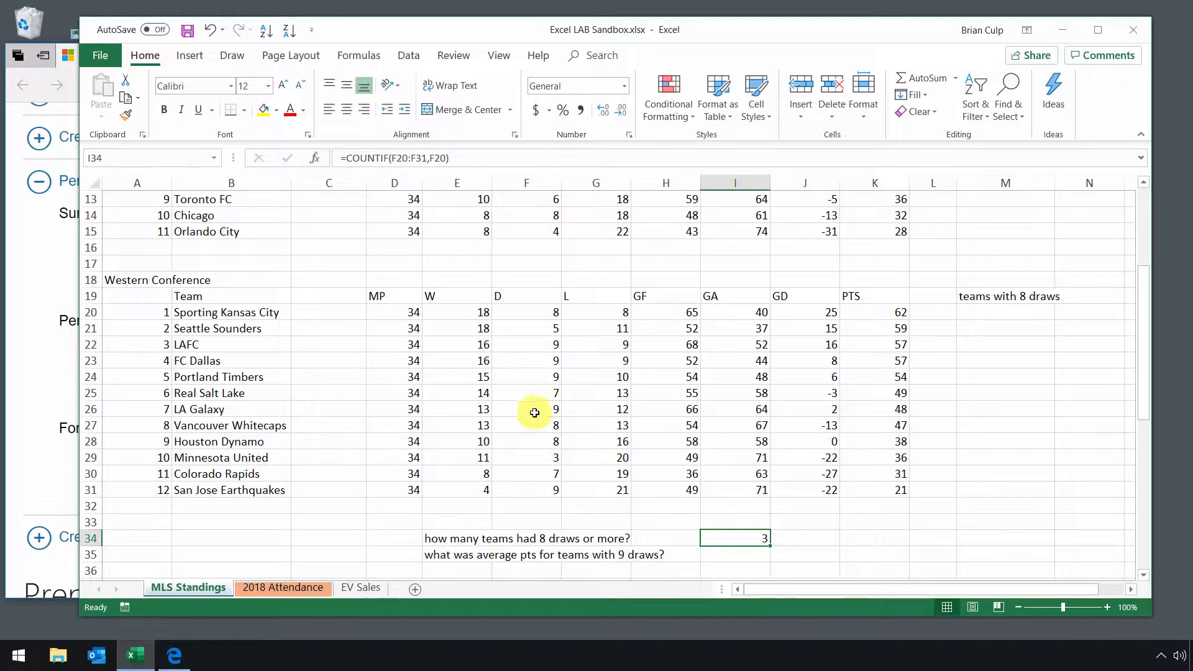
- Check the COUNTIF result against the Western Conference teams with exactly 8 draws in column F
left_click(547, 312)
left_click(547, 425)
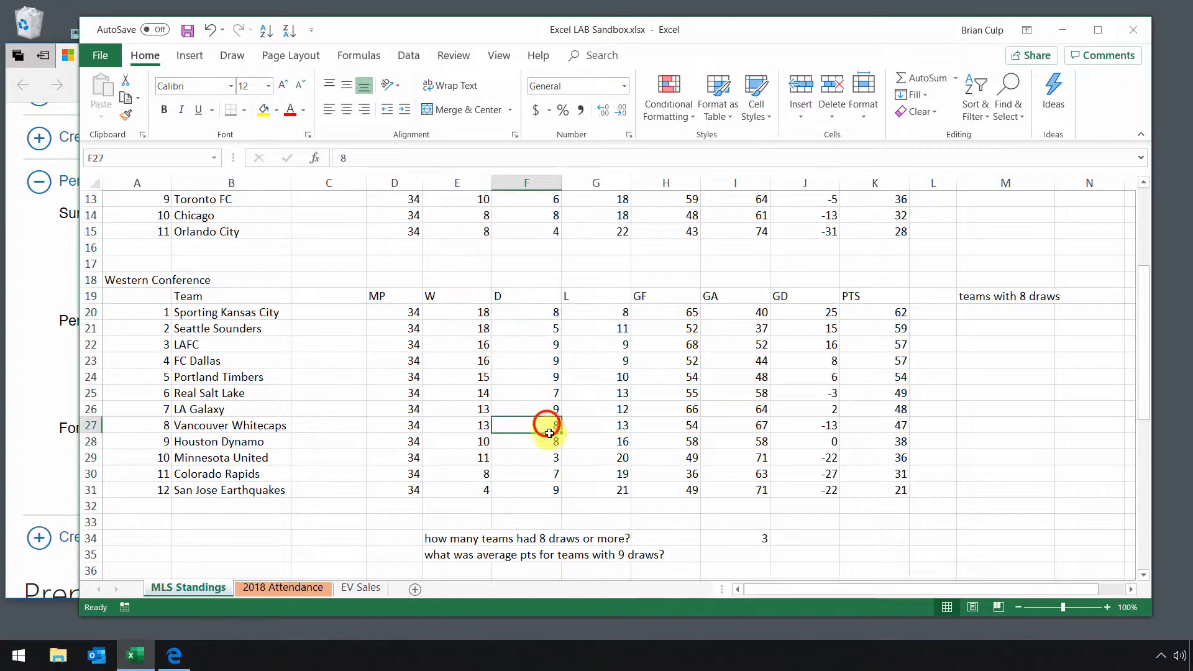
left_click(550, 438)
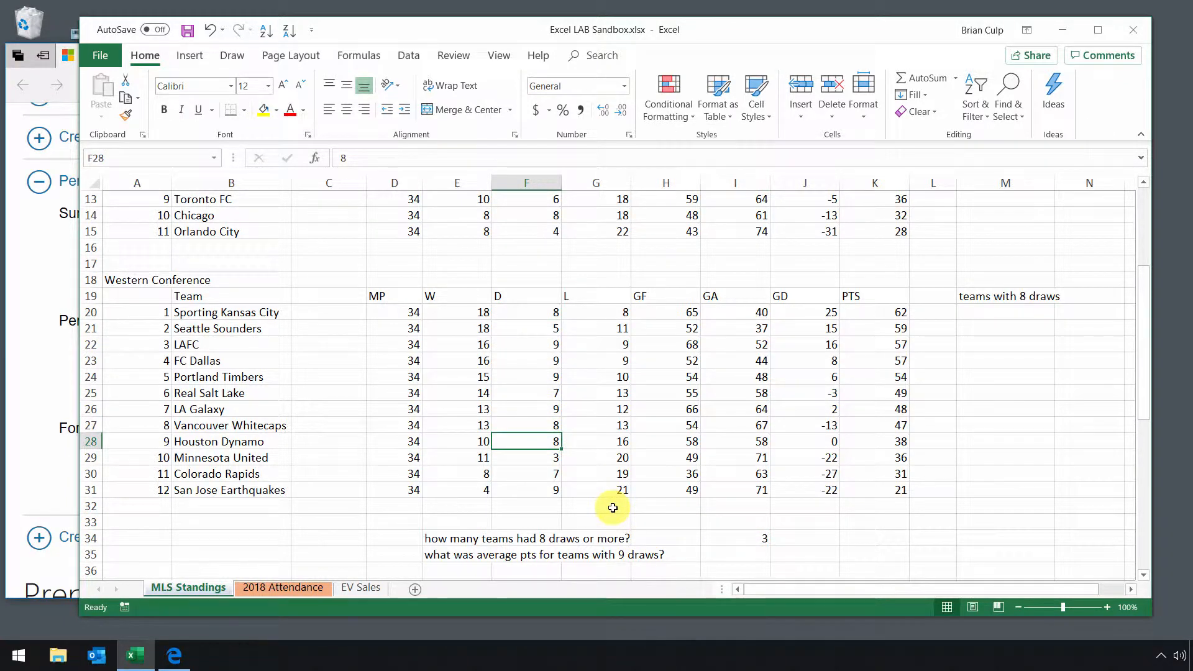
- Reopen the function arguments of the COUNTIF formula in I34 and change the criteria to >7
key("ctrl+z")
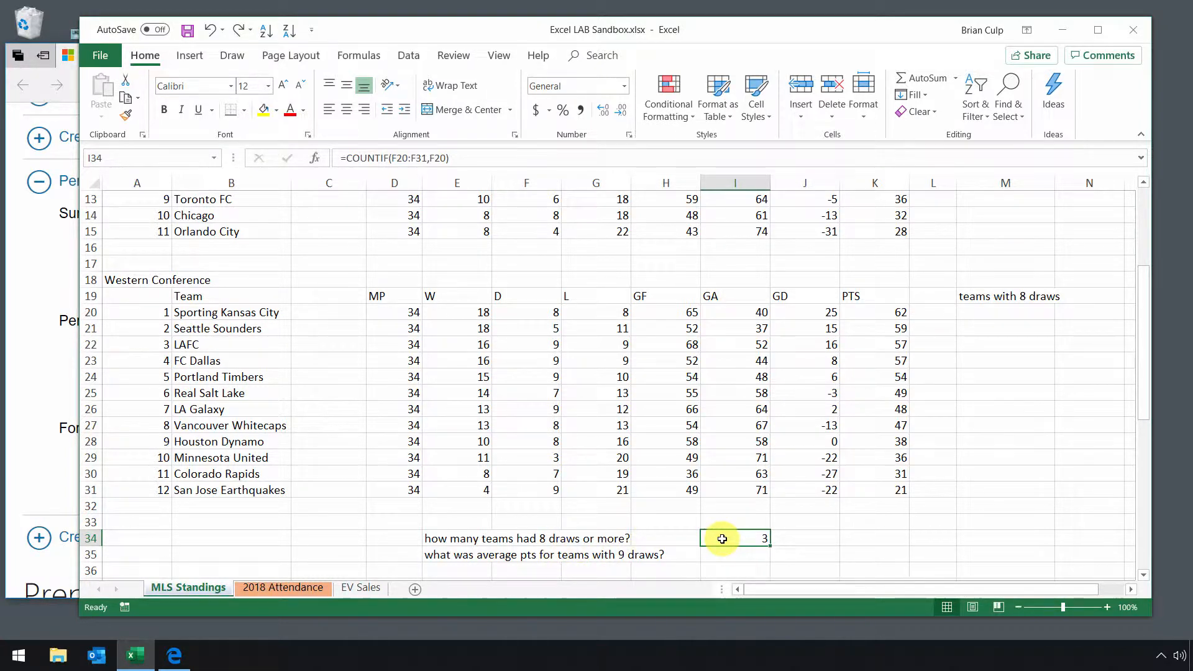
left_click(316, 159)
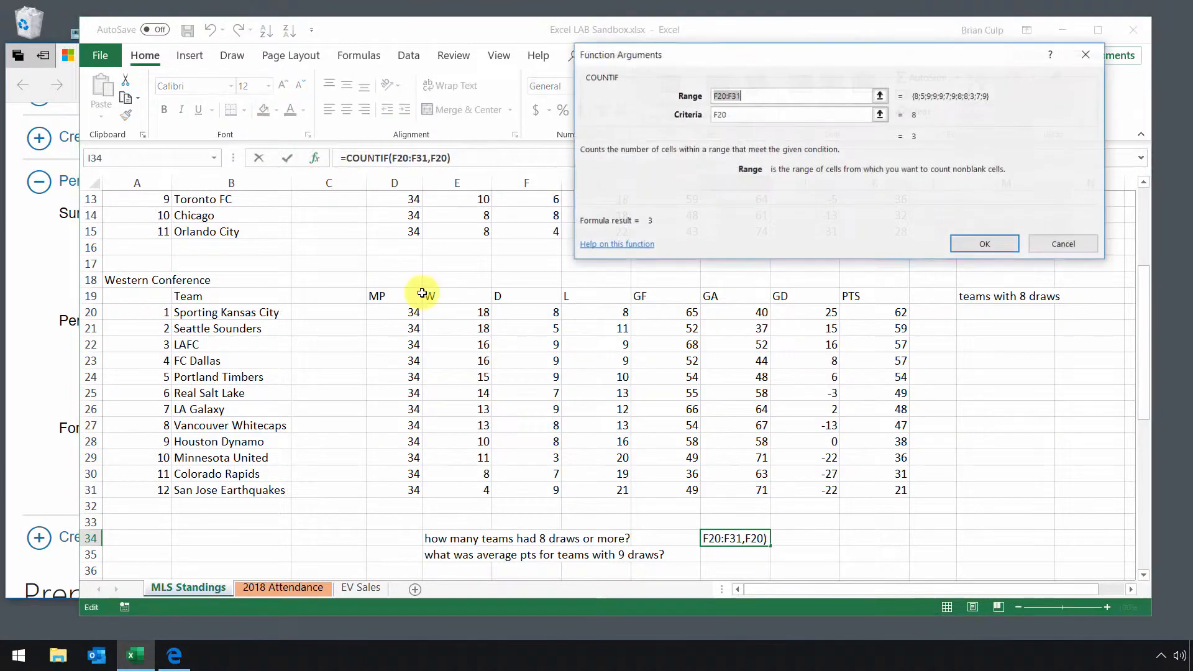
double_click(724, 115)
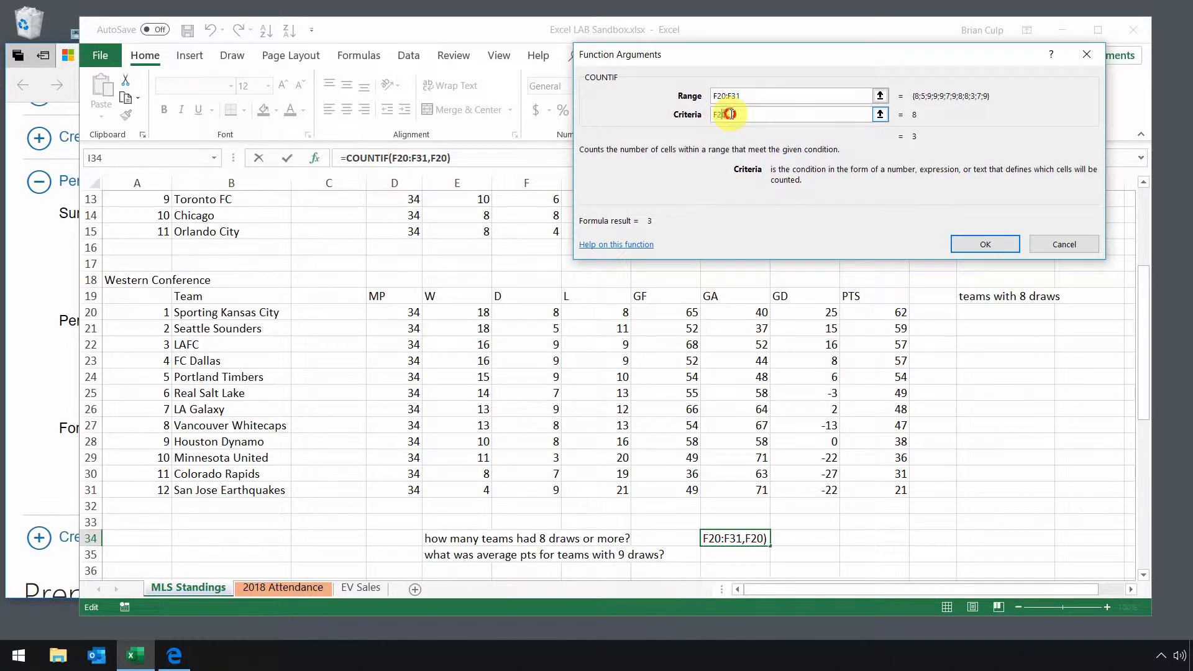
key("BackSpace")
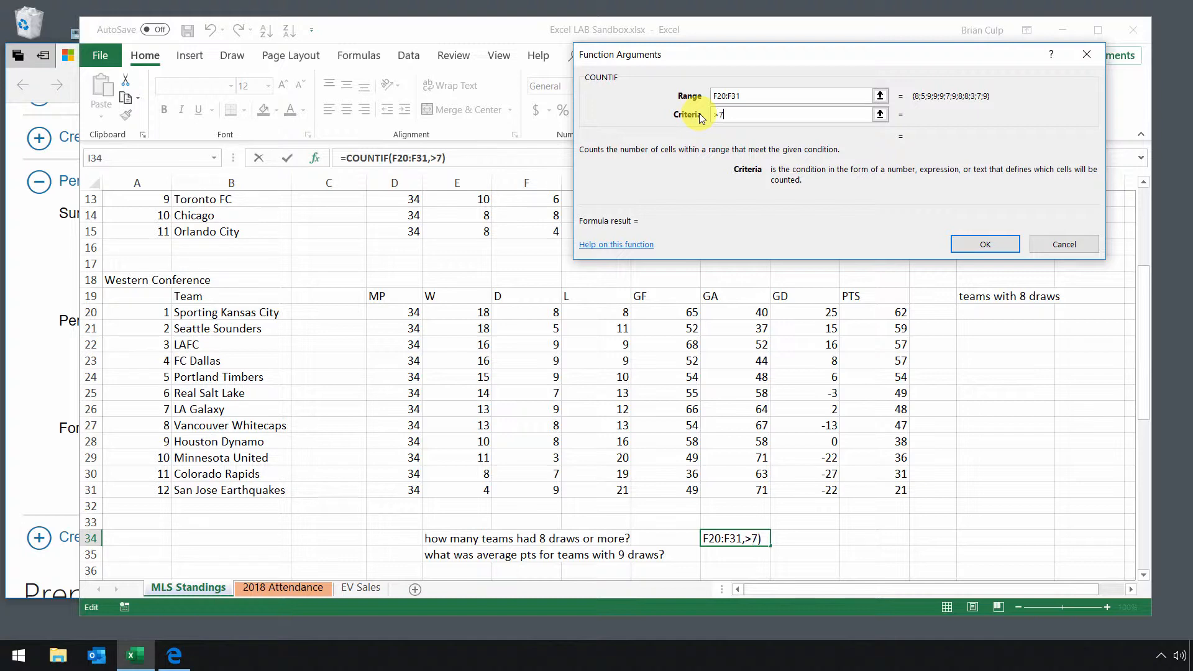
type(">7")
left_click(985, 243)
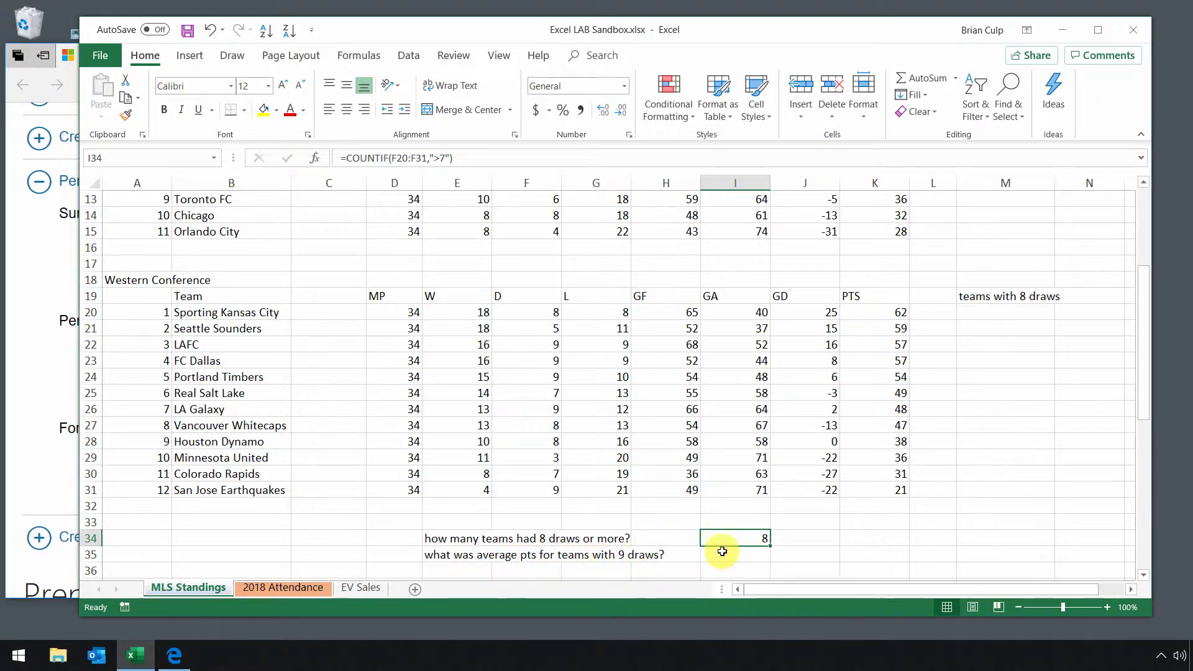
- Review the AVERAGEIF objective on the Exam 77-727 page in the browser and return to the Excel workbook
left_click(44, 408)
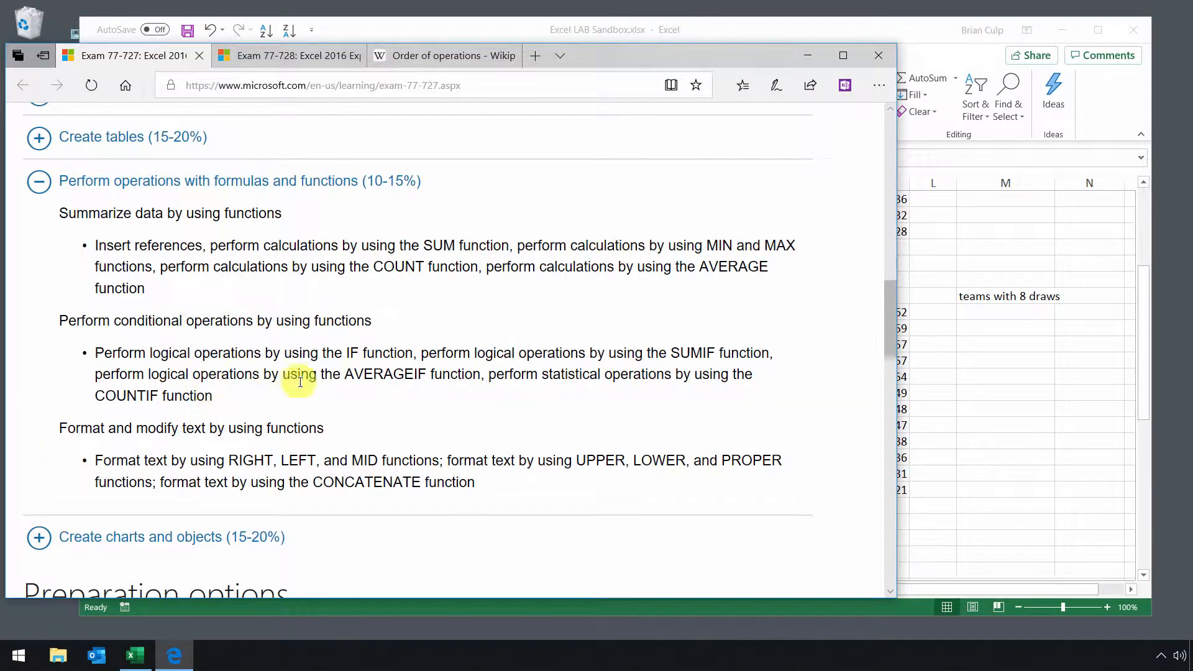
left_click_drag(346, 374, 440, 375)
left_click(925, 488)
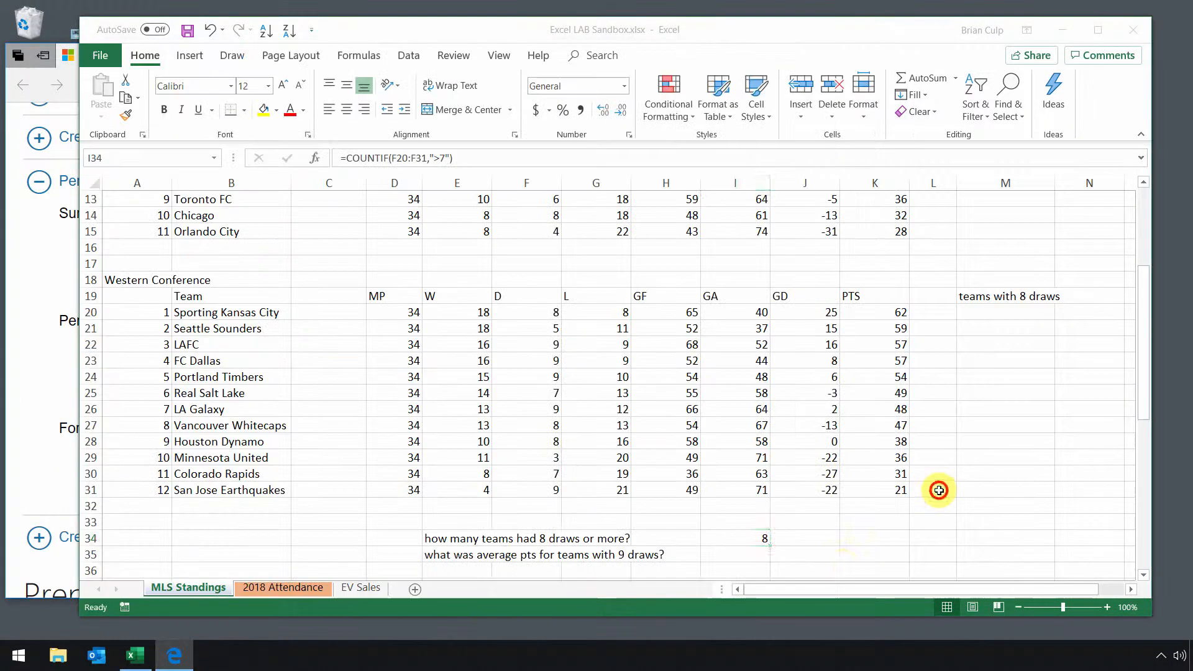
- Start an AVERAGEIF formula in cell I35 and set its range to the draws in F20:F31
left_click(745, 555)
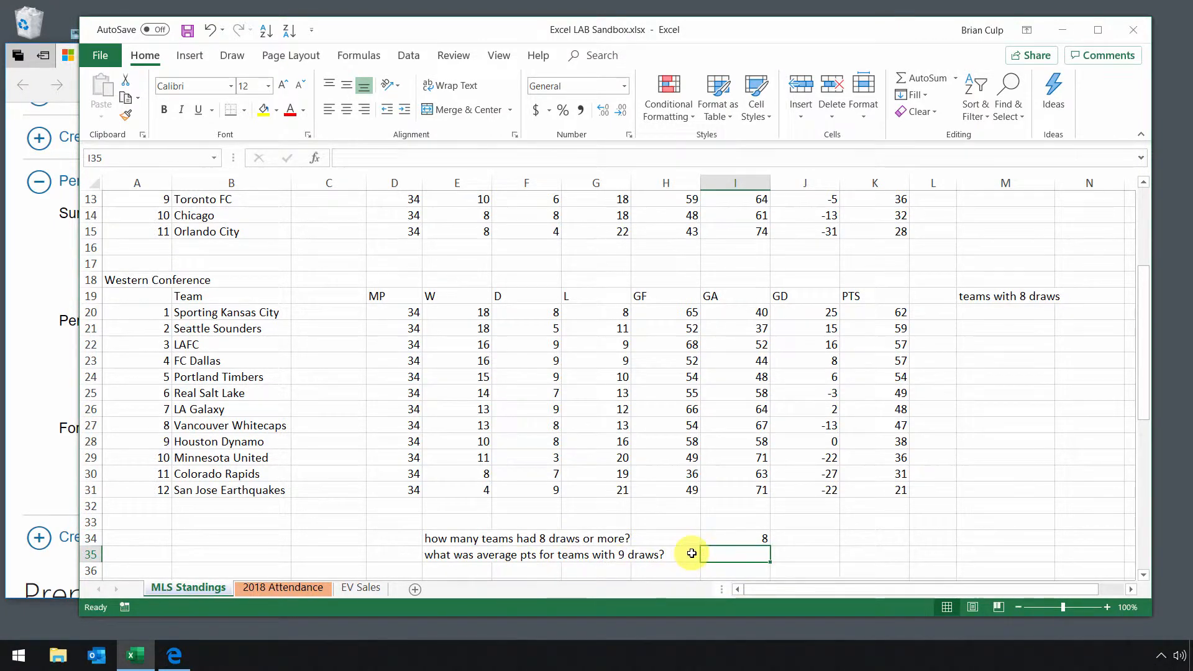
type("=aver")
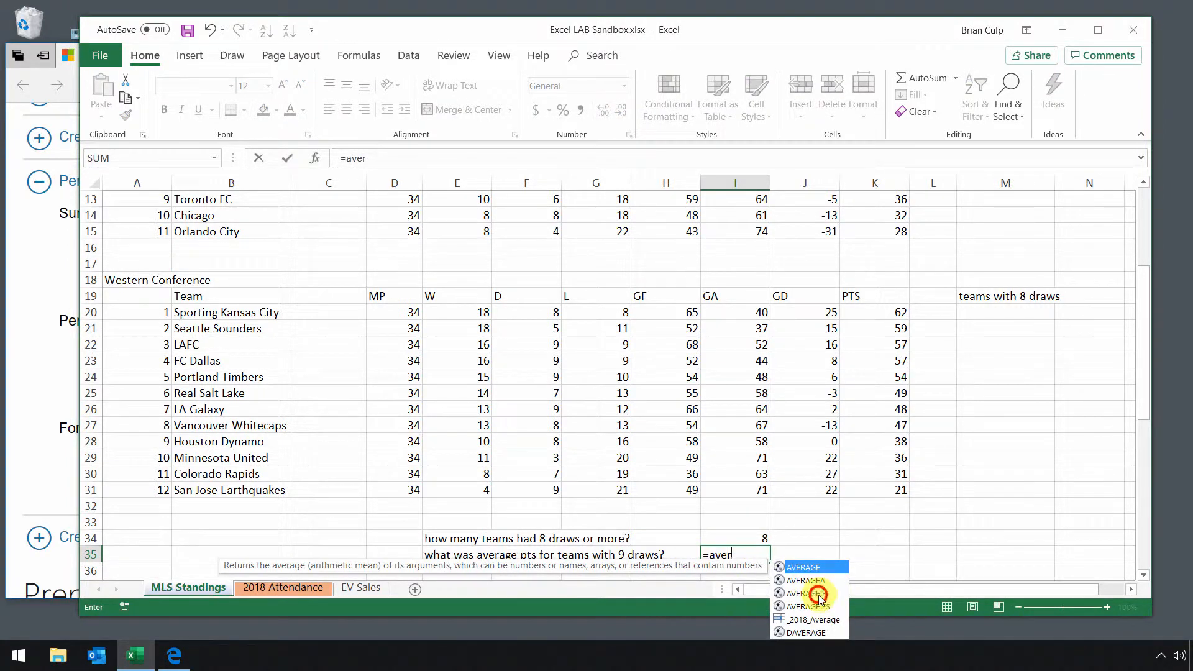
left_click(800, 595)
double_click(800, 595)
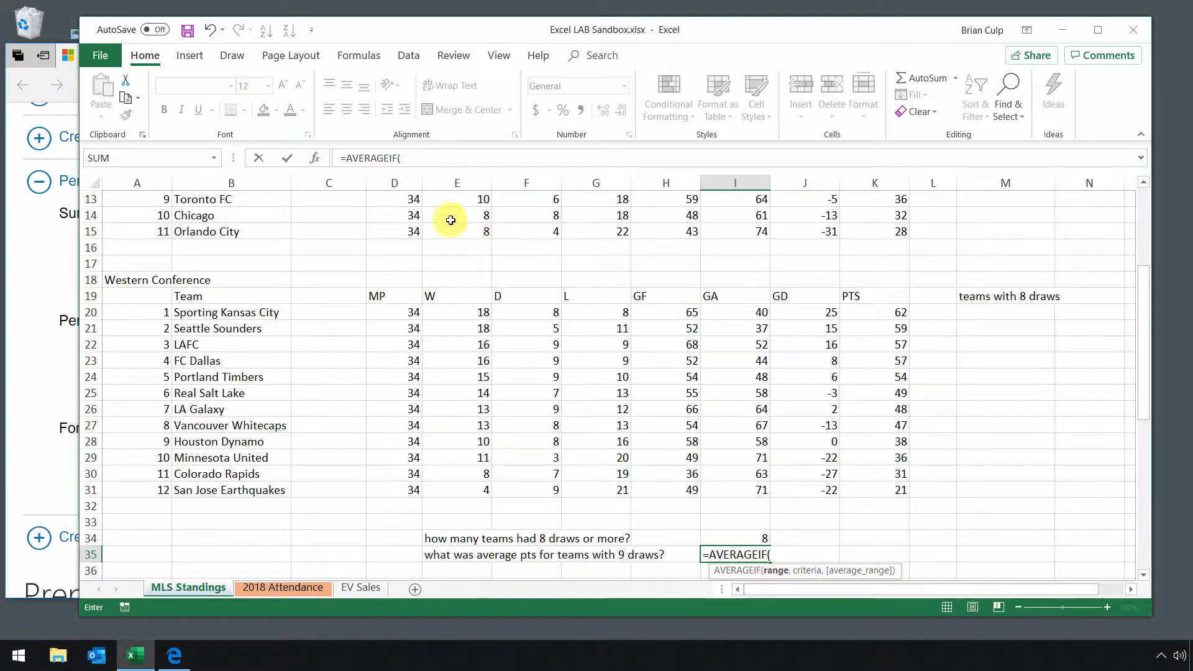
left_click(318, 160)
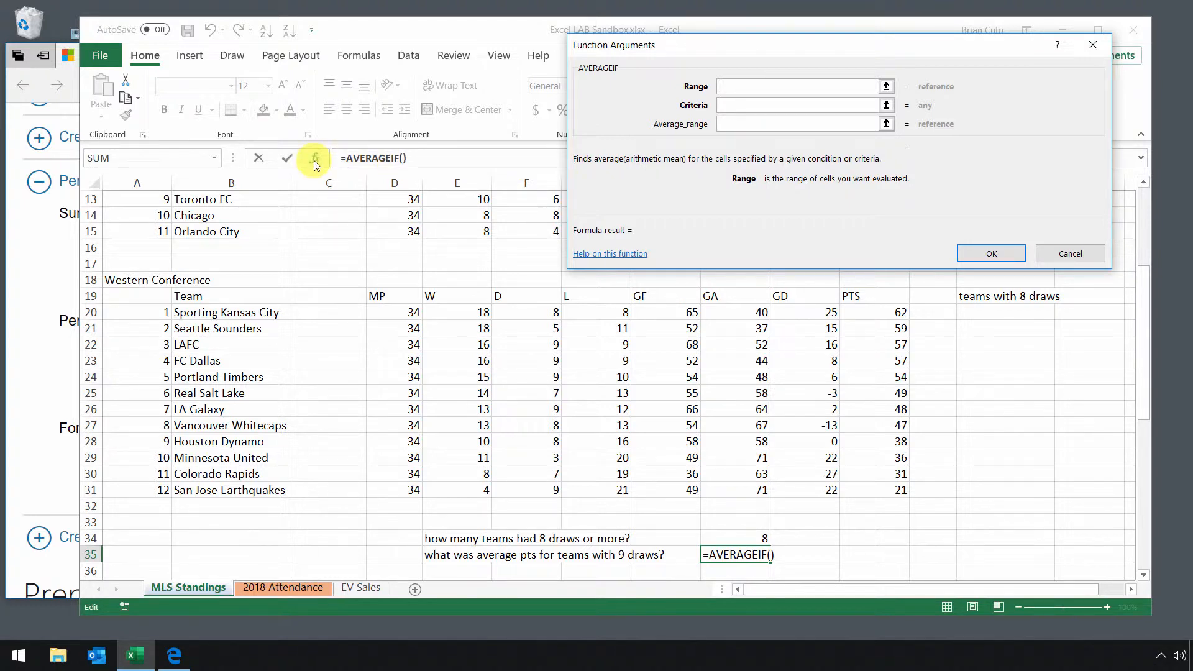
left_click(887, 87)
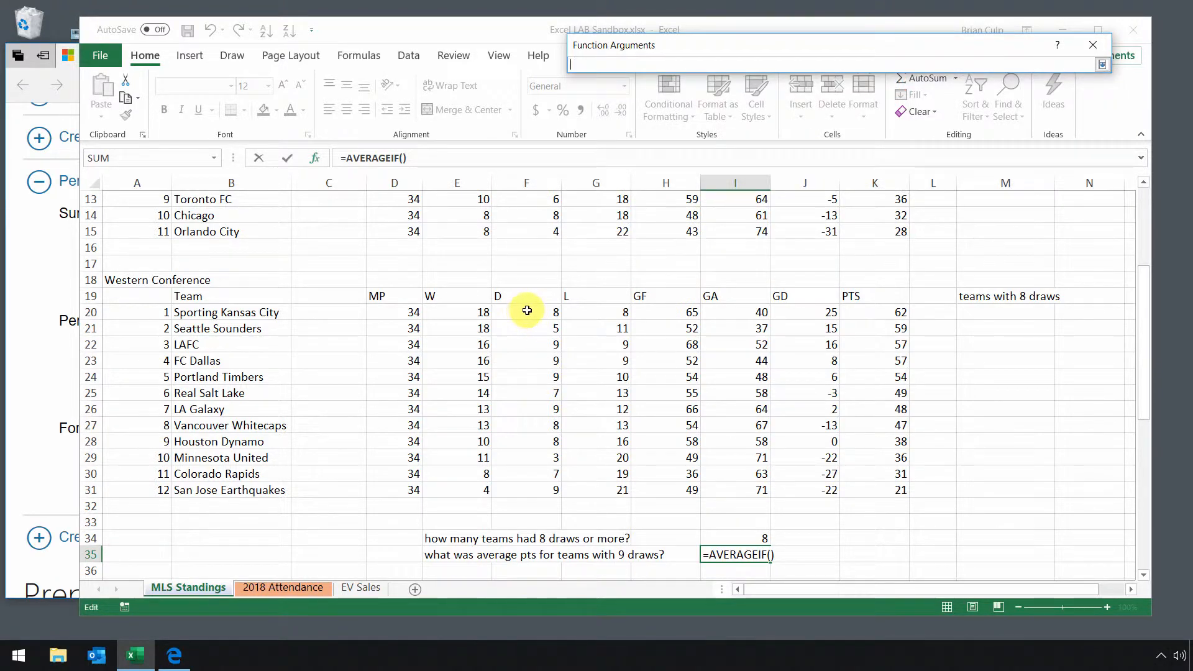
left_click_drag(526, 311, 527, 490)
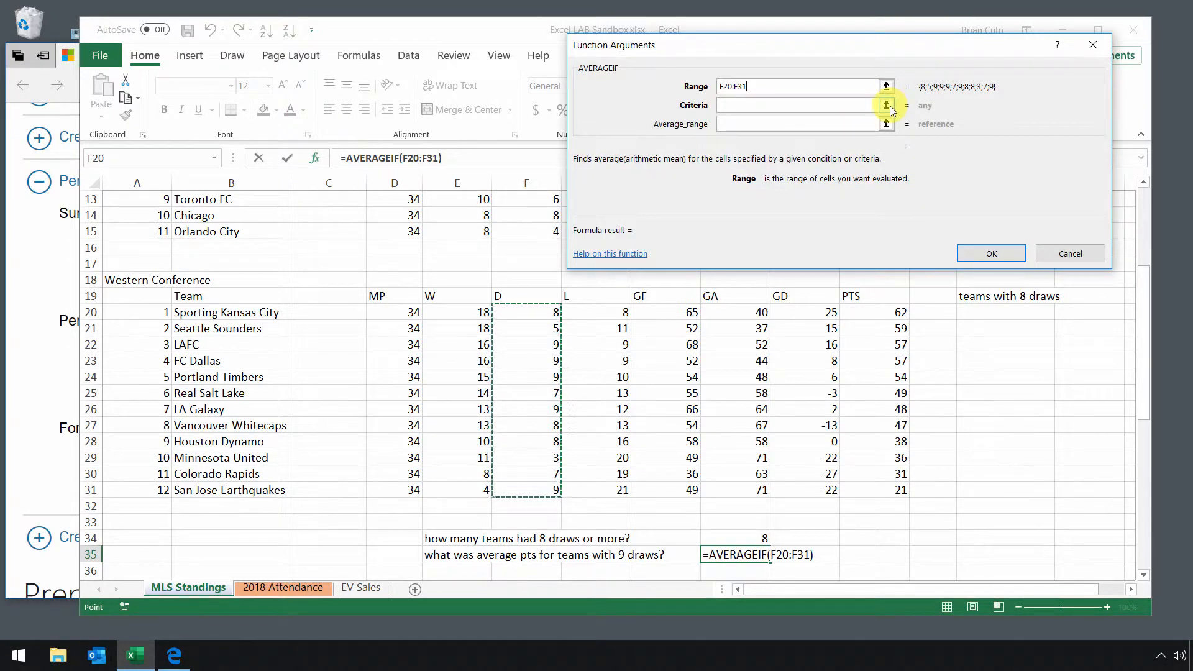
- Complete the AVERAGEIF formula in I35 with cell F22 as the criteria and the points in K20:K31 as the average range
left_click(890, 106)
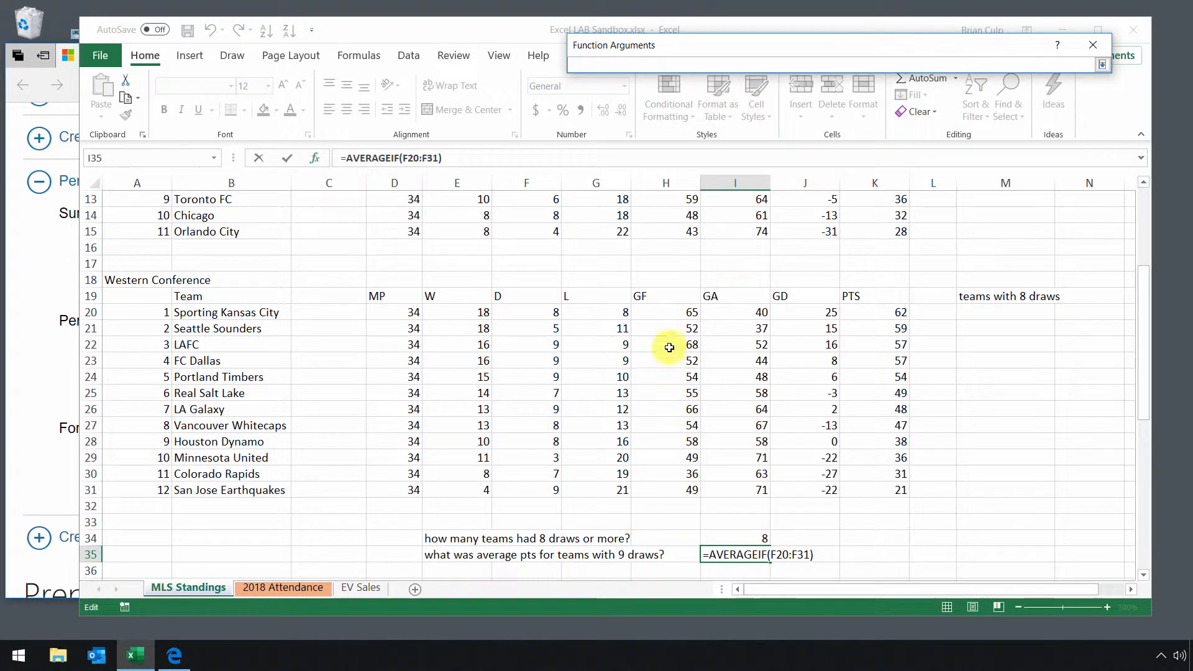
left_click(542, 345)
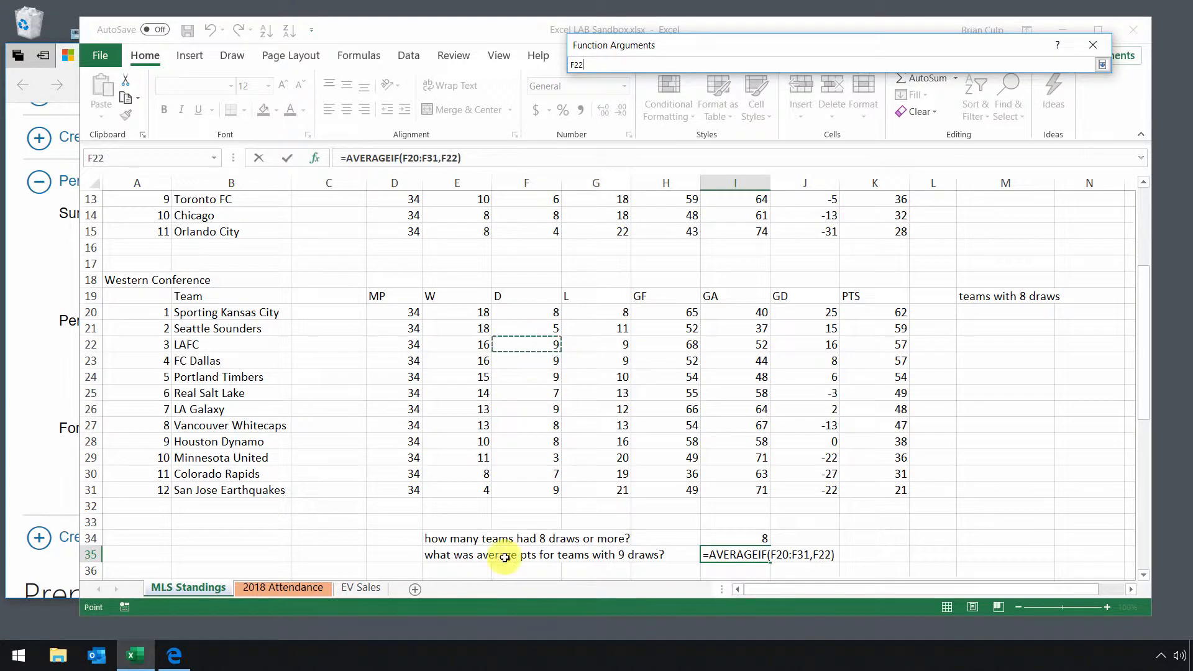
key("Return")
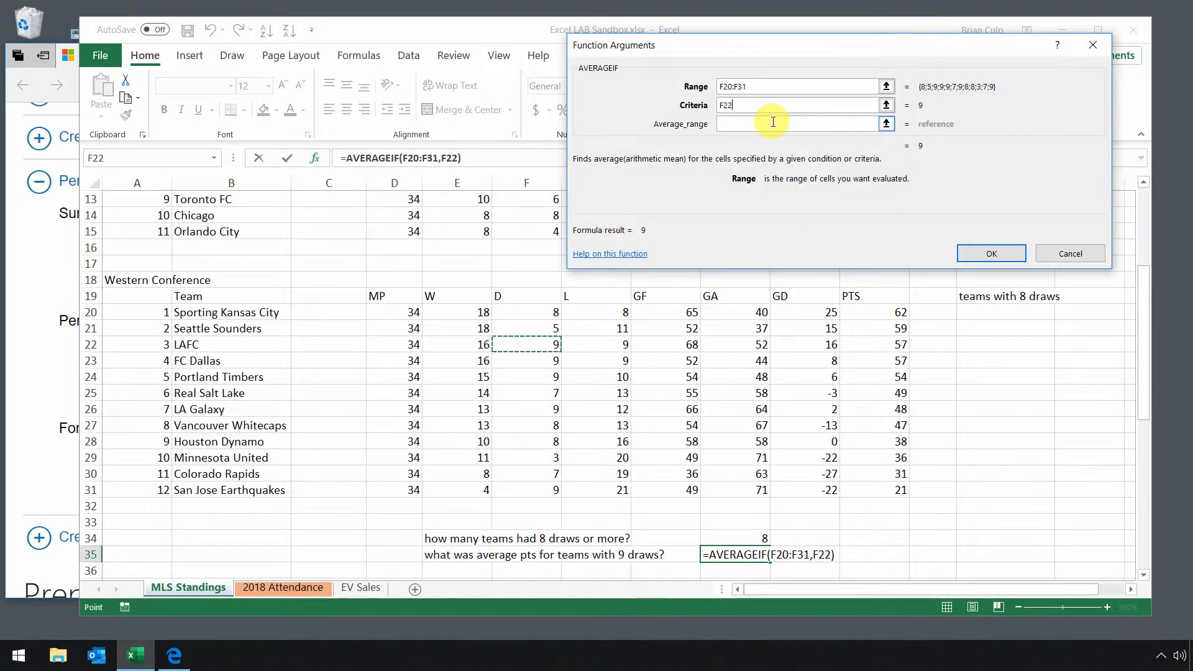
left_click(887, 124)
left_click_drag(873, 313, 883, 493)
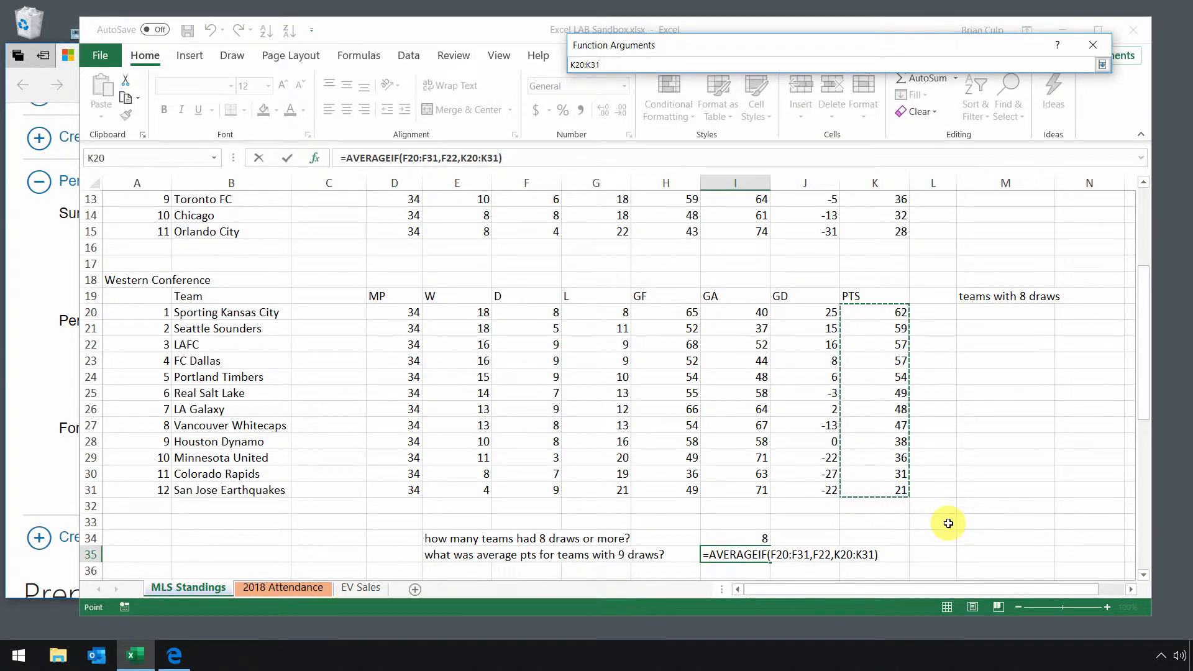
key("Return")
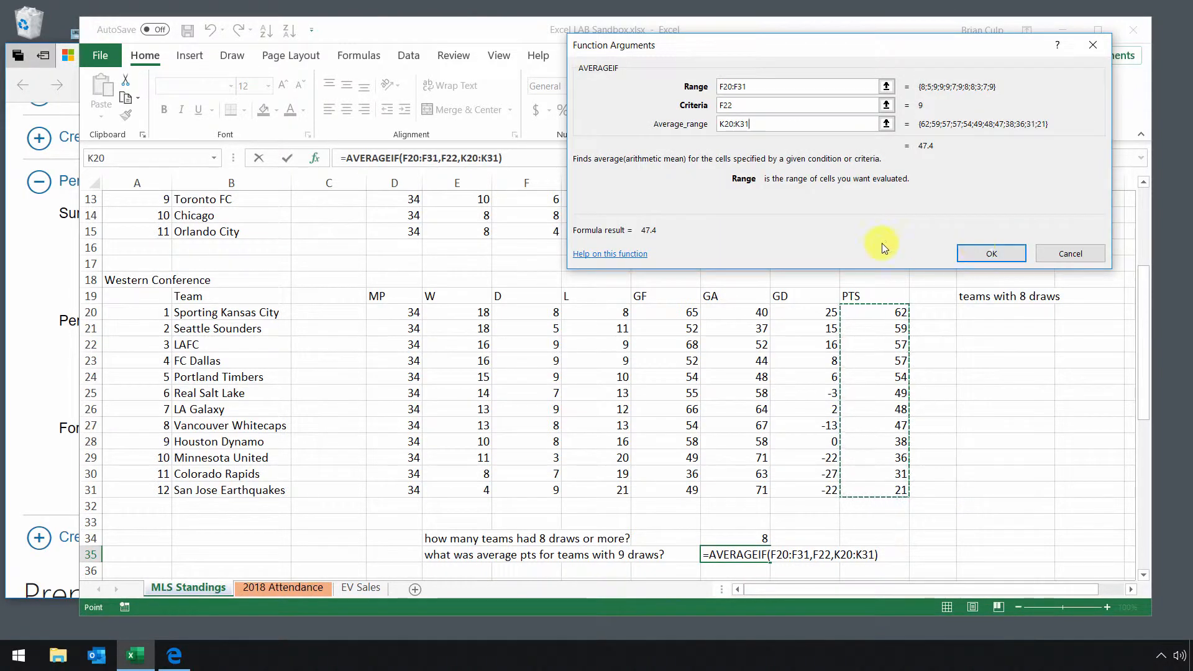
left_click(1018, 247)
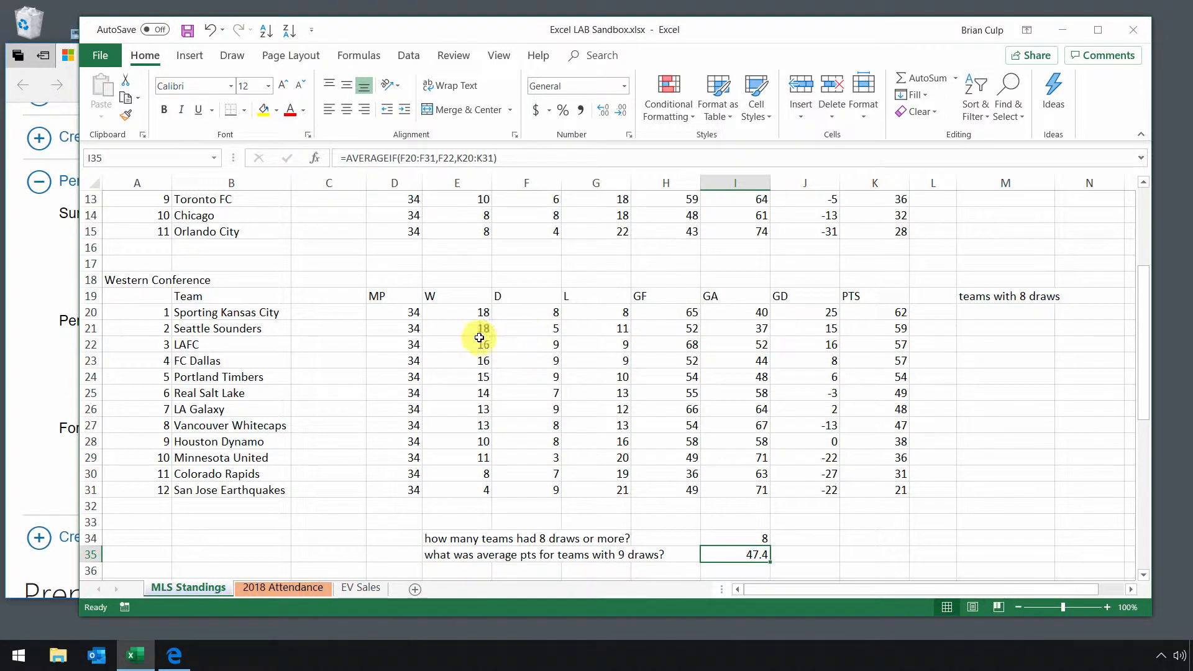
- Check the AVERAGEIF result against the average of the points listed for the 9-draw teams in G39:G43
scroll(519, 357, "down", 5)
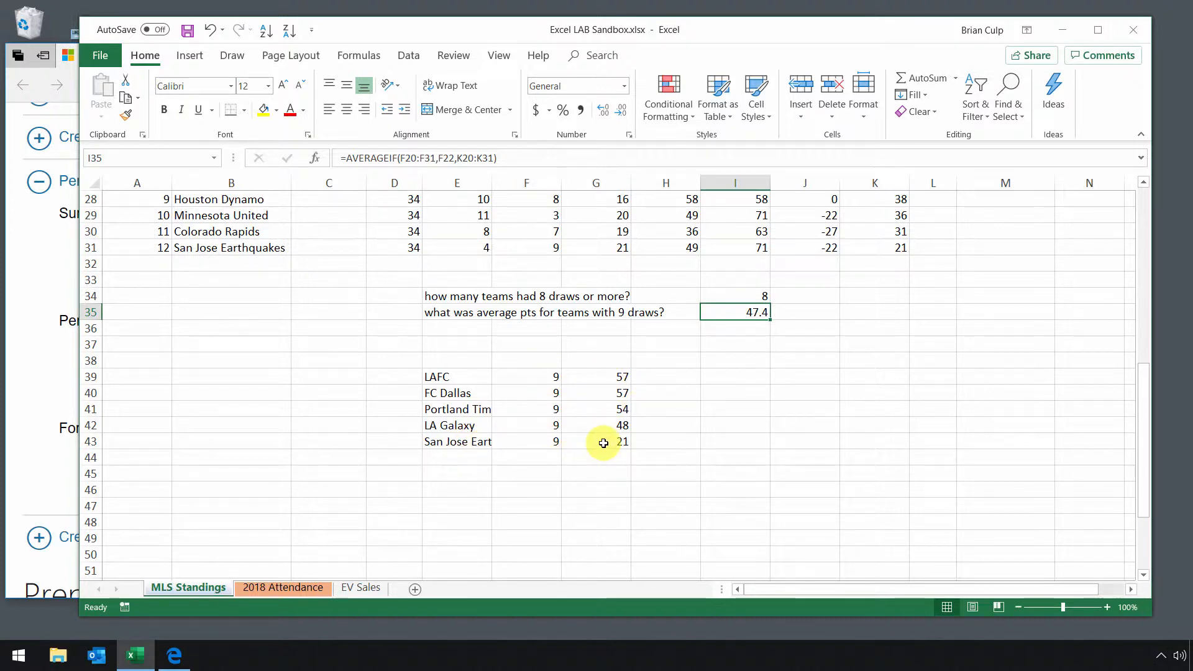
left_click_drag(594, 372, 591, 444)
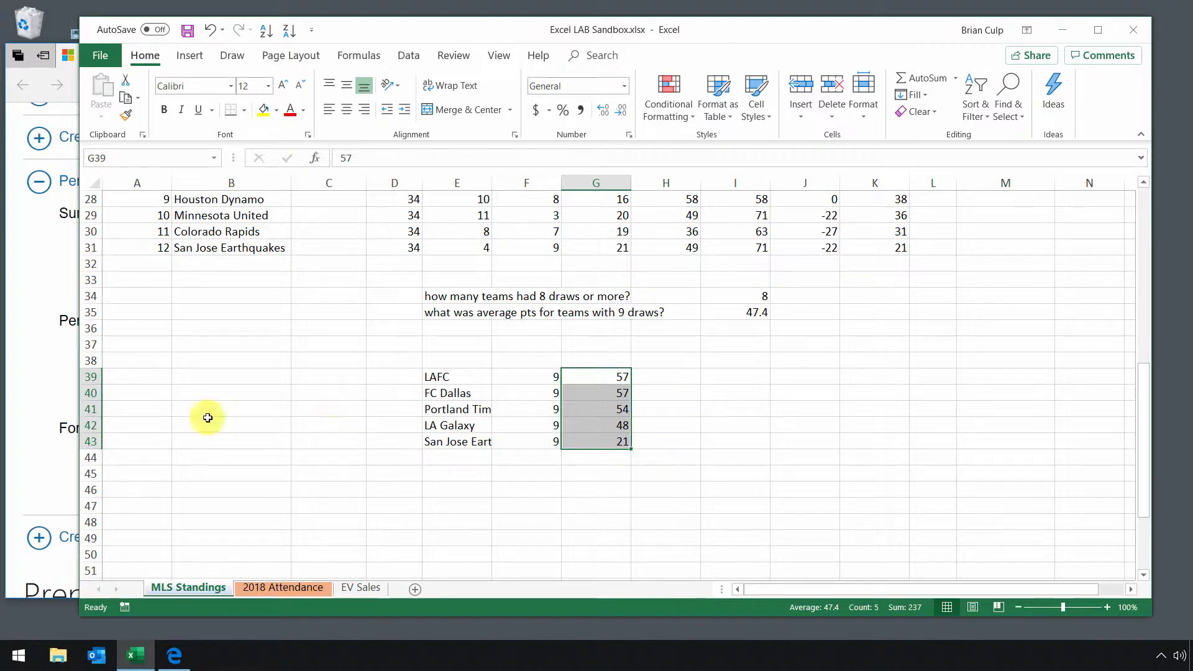
- Review the IF function objective on the Exam 77-727 page in the browser and return to the Western Conference table in Excel
left_click(22, 374)
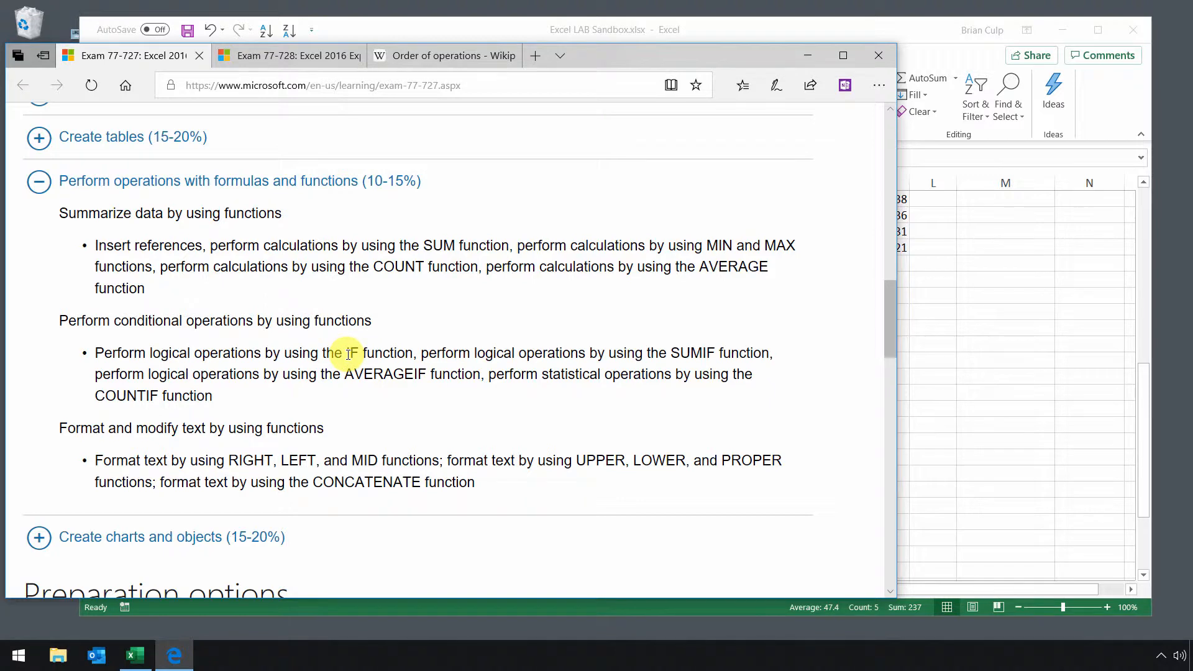
left_click(963, 346)
scroll(961, 349, "up", 4)
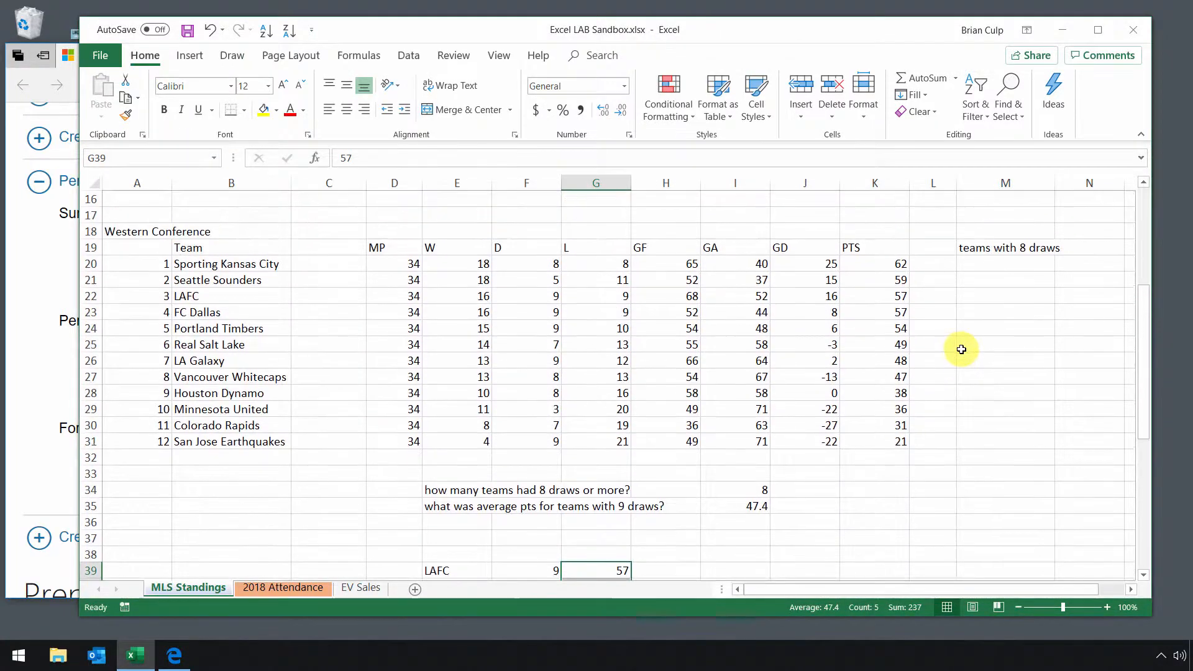
- Start an IF formula in cell M20 and set its logical test to F20=8 through the function arguments
left_click(979, 269)
scroll(981, 279, "up", 3)
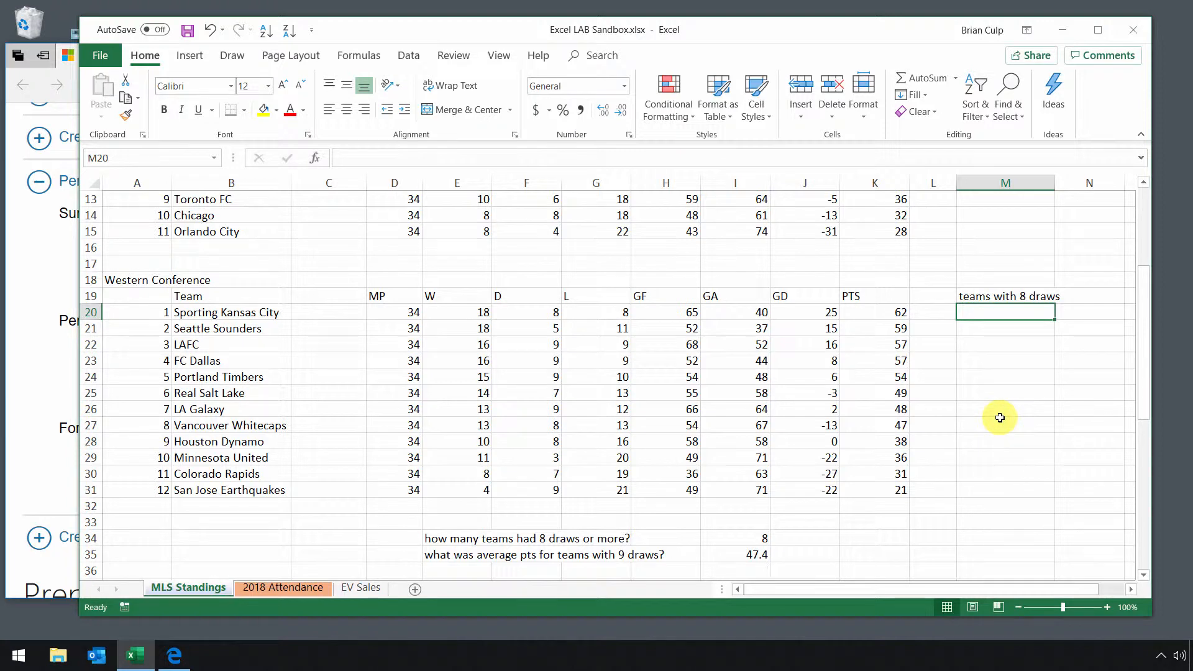
type("=IF")
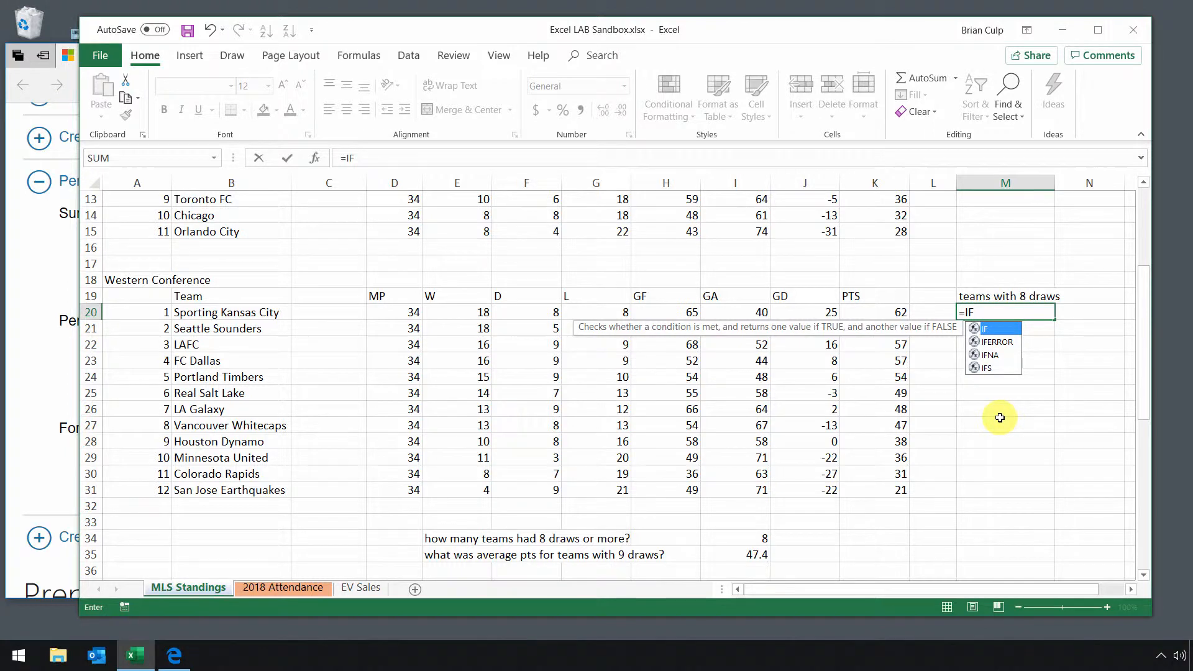
type("(")
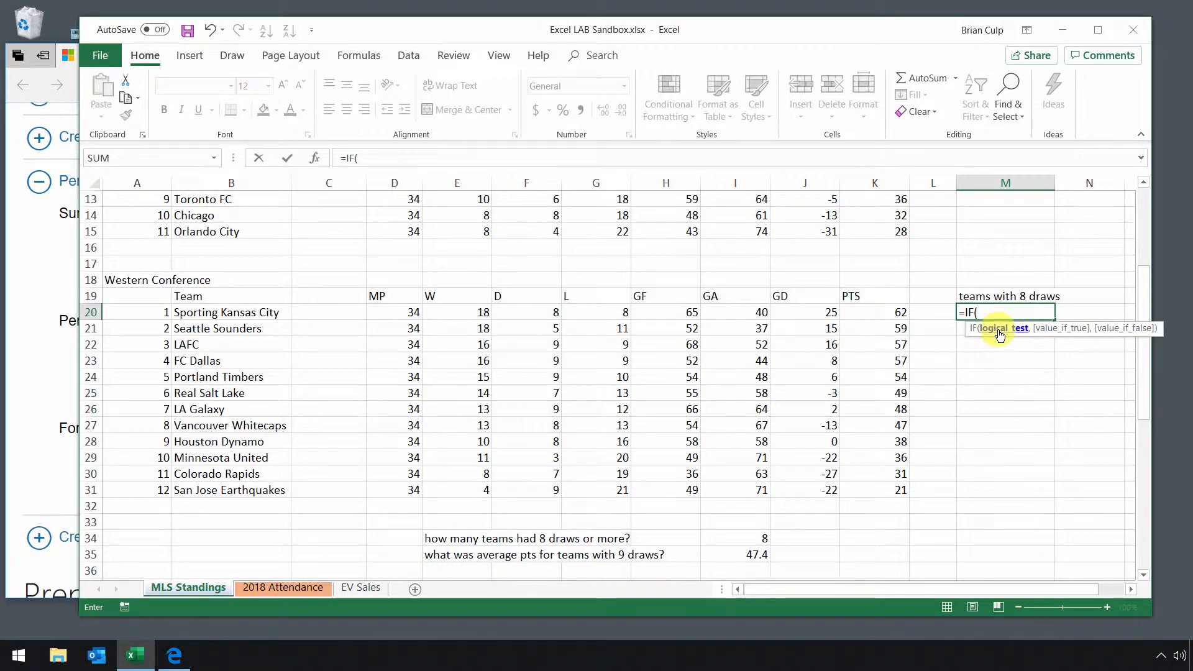
left_click(315, 159)
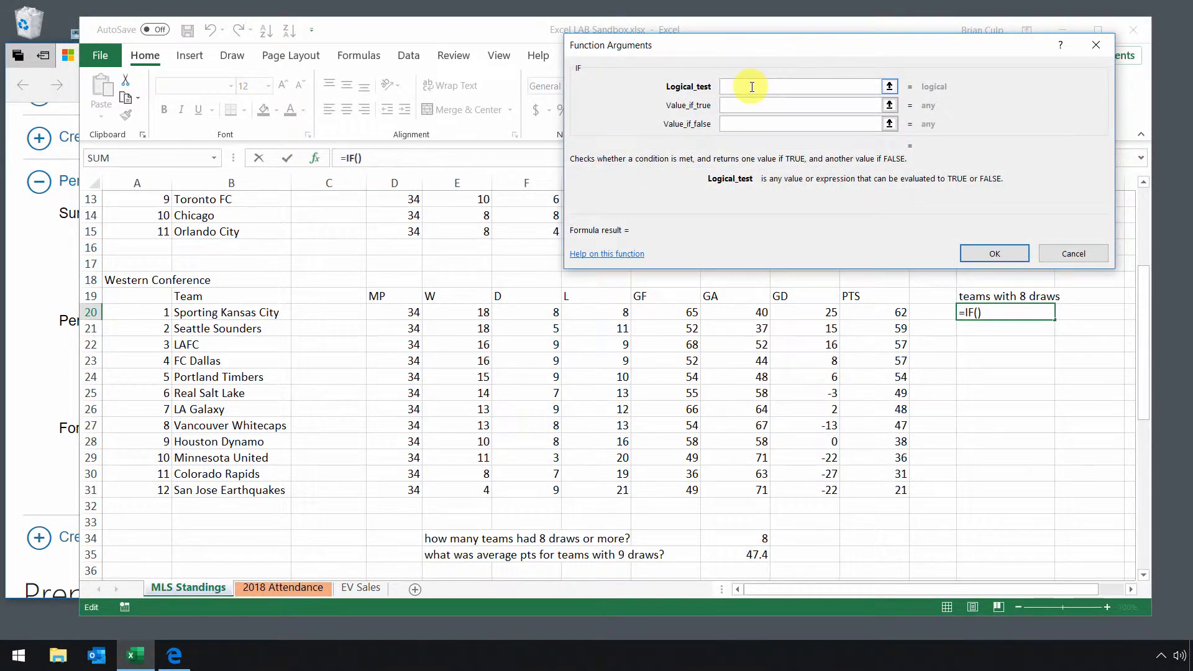
left_click(889, 86)
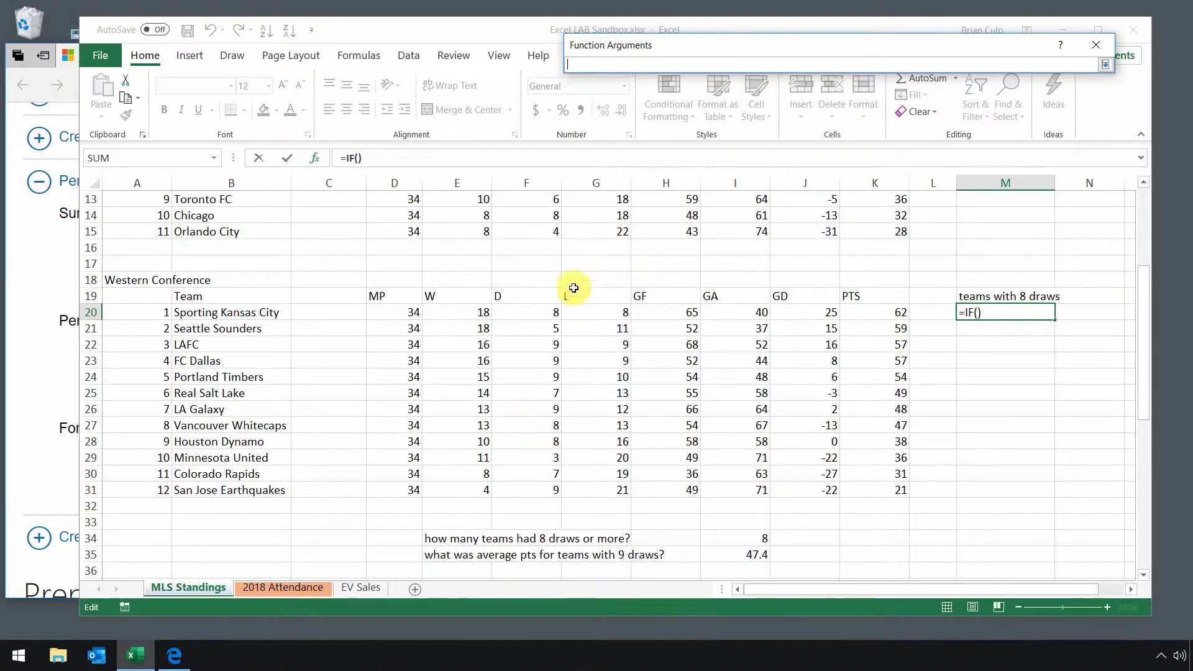
left_click(549, 311)
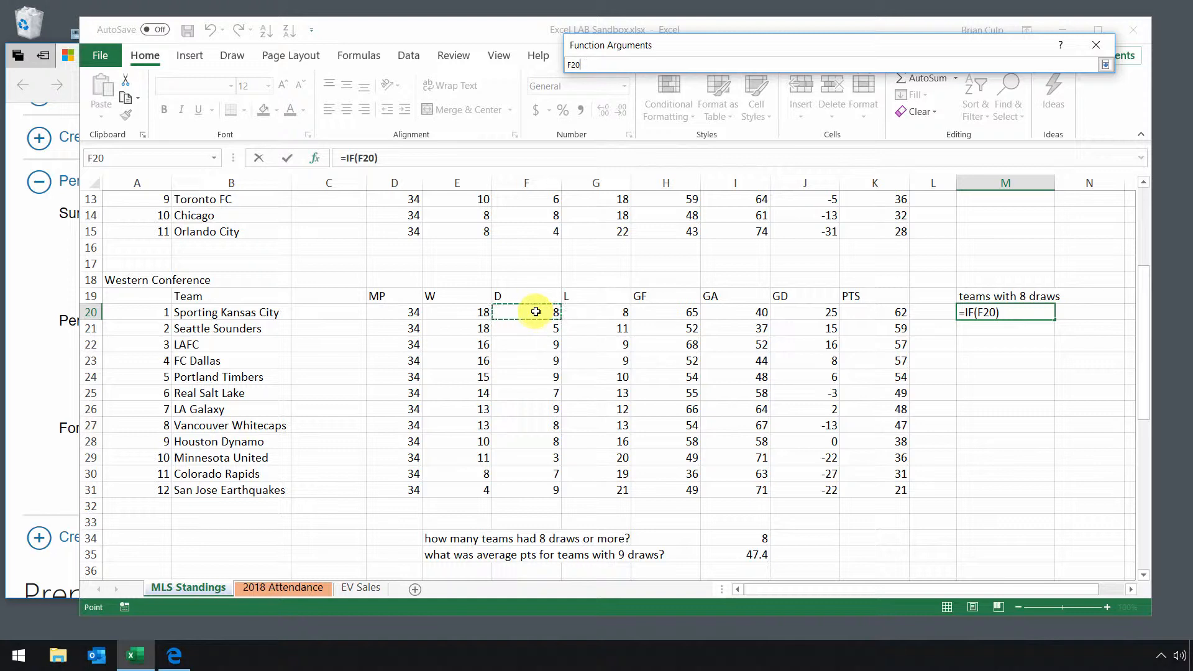
type("+")
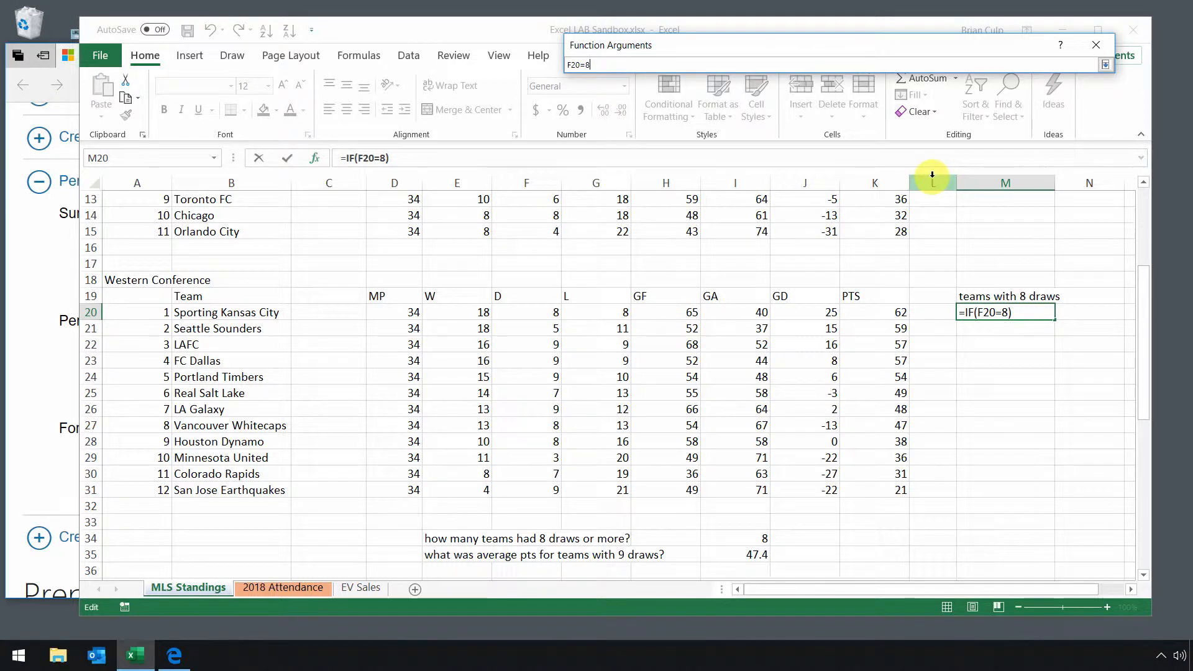
key("Return")
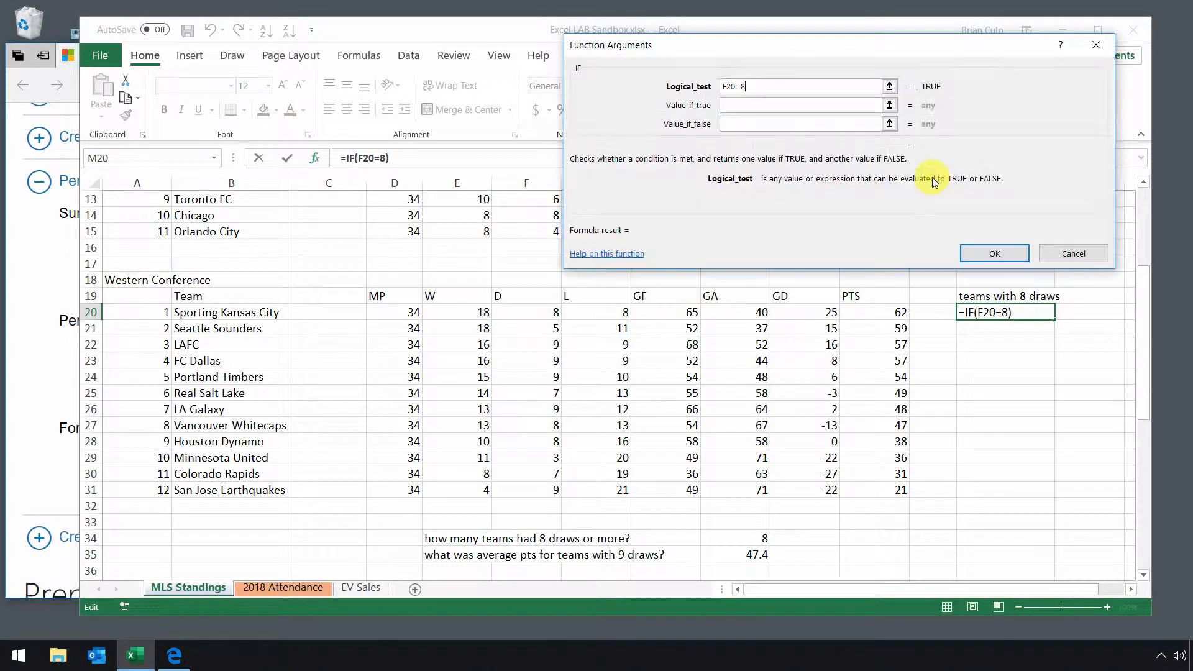
- Set the IF formula to return "YEP!!!" when true and "nope" when false, and enter it in M20
left_click(748, 106)
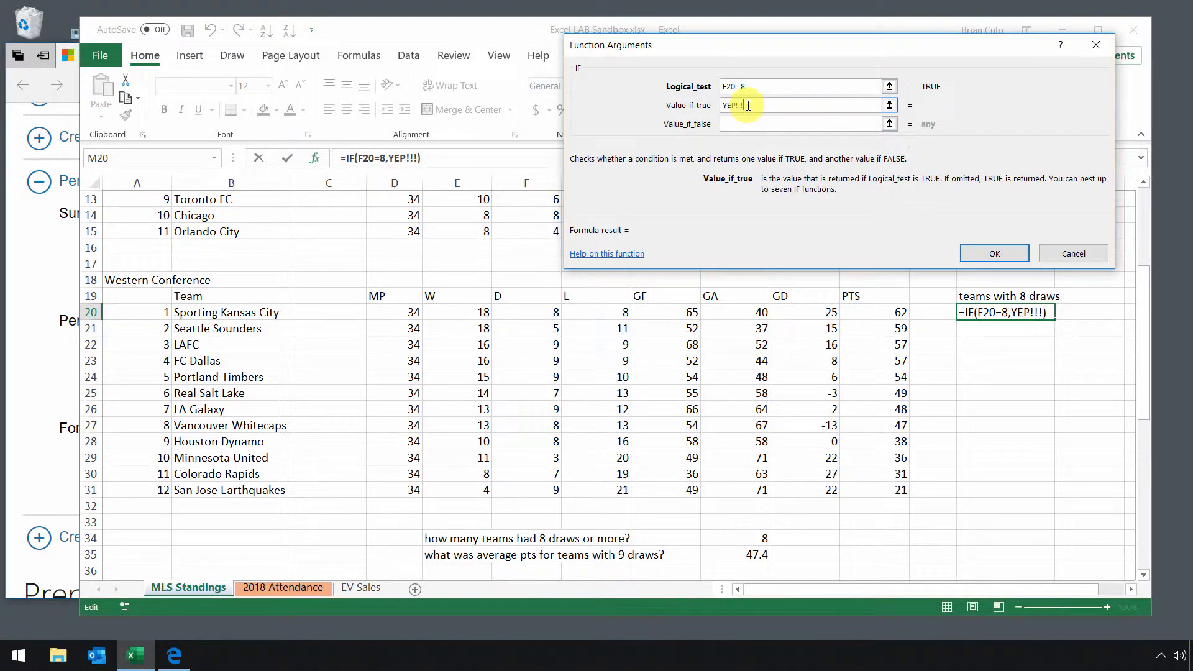
left_click(745, 119)
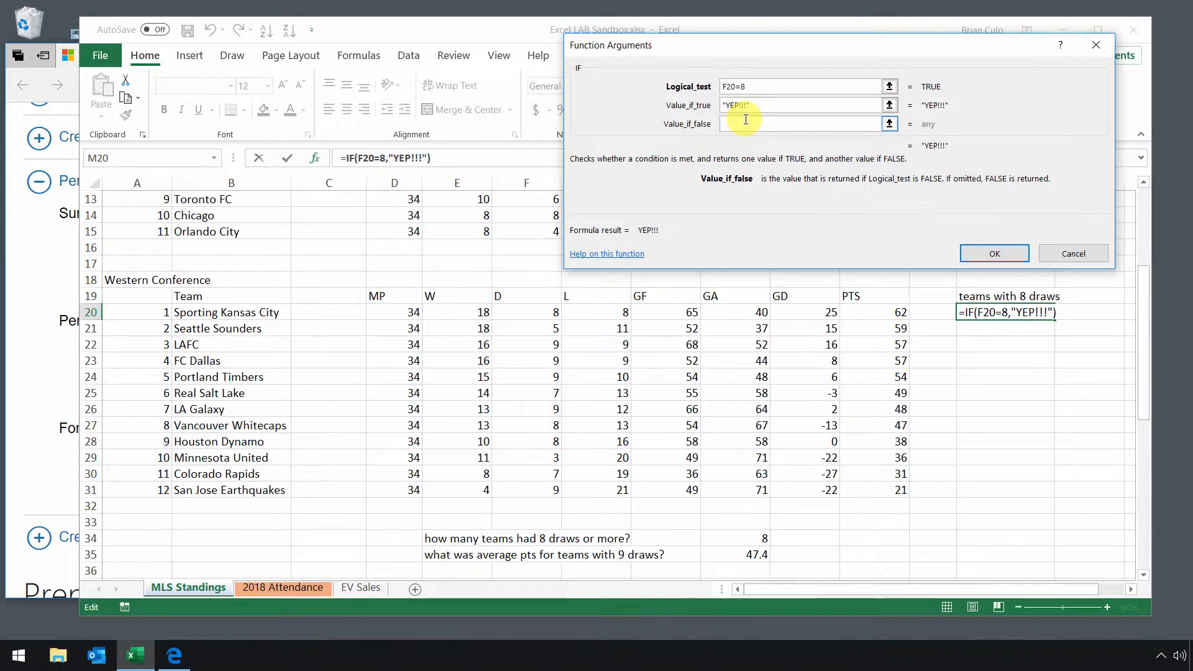
type("nope")
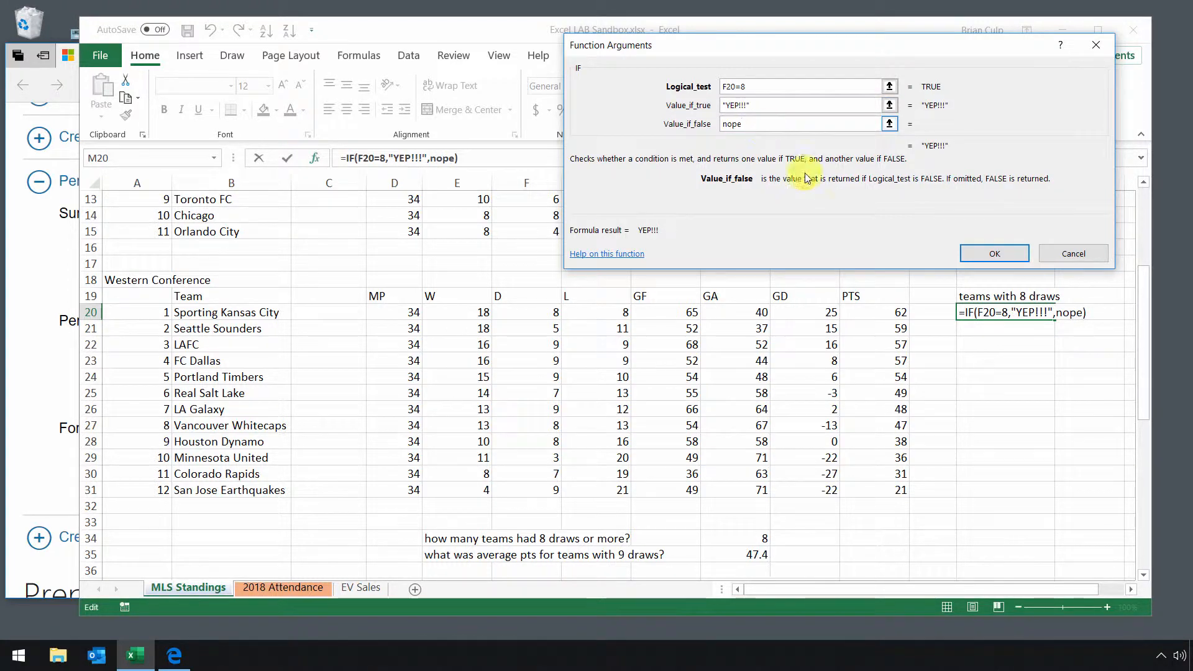
left_click(992, 256)
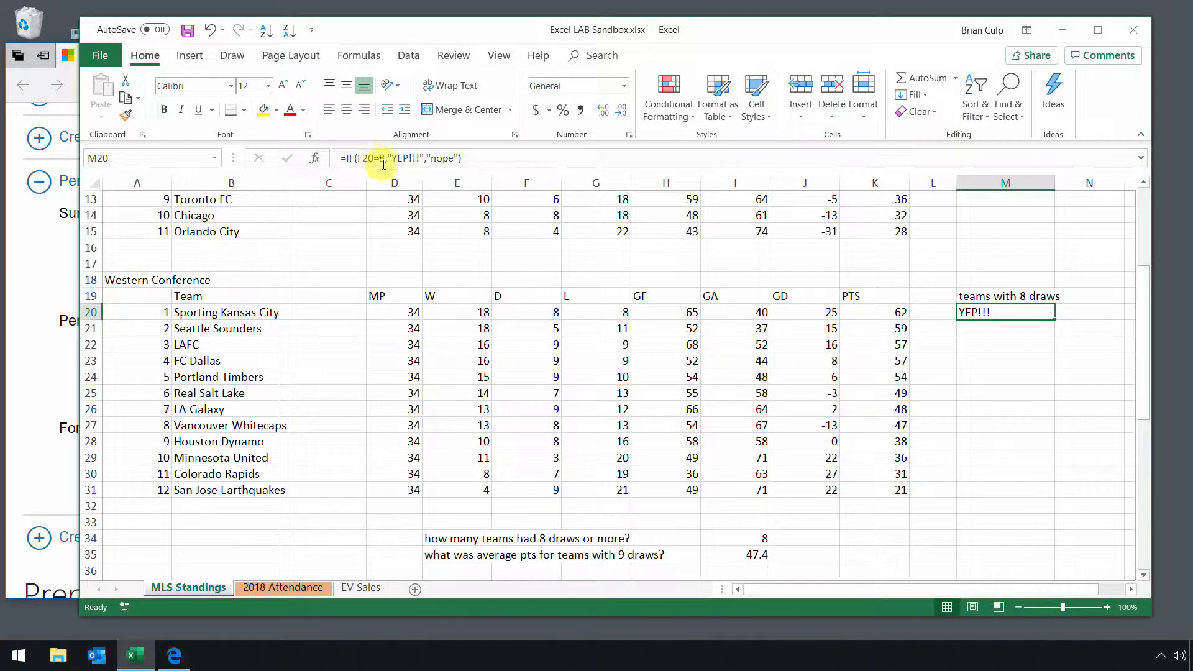
- Fill the IF formula from M20 down one row to M21 and inspect the copied formula
left_click(981, 326)
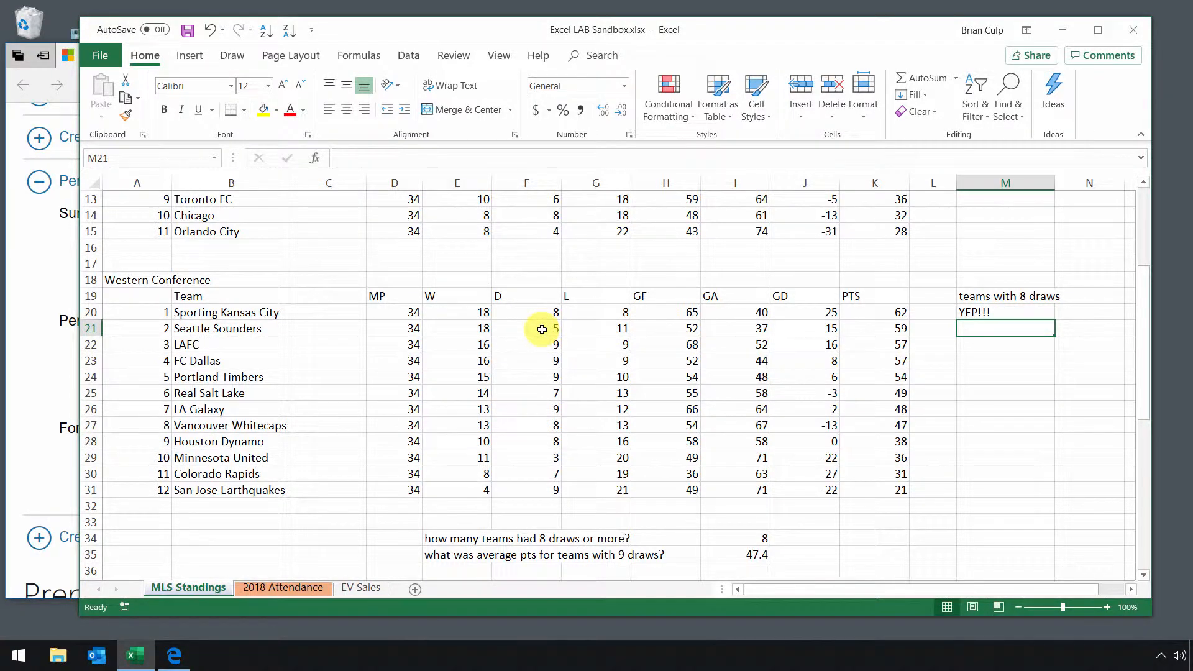
left_click(1012, 311)
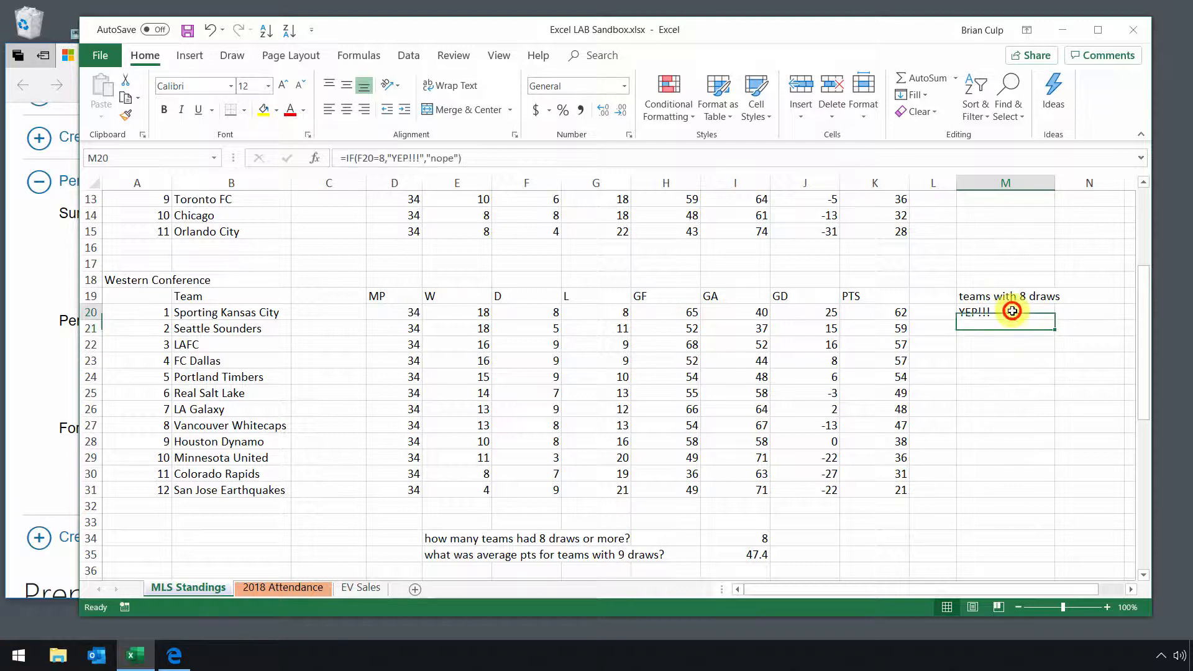
left_click_drag(1054, 320, 1012, 330)
left_click(983, 327)
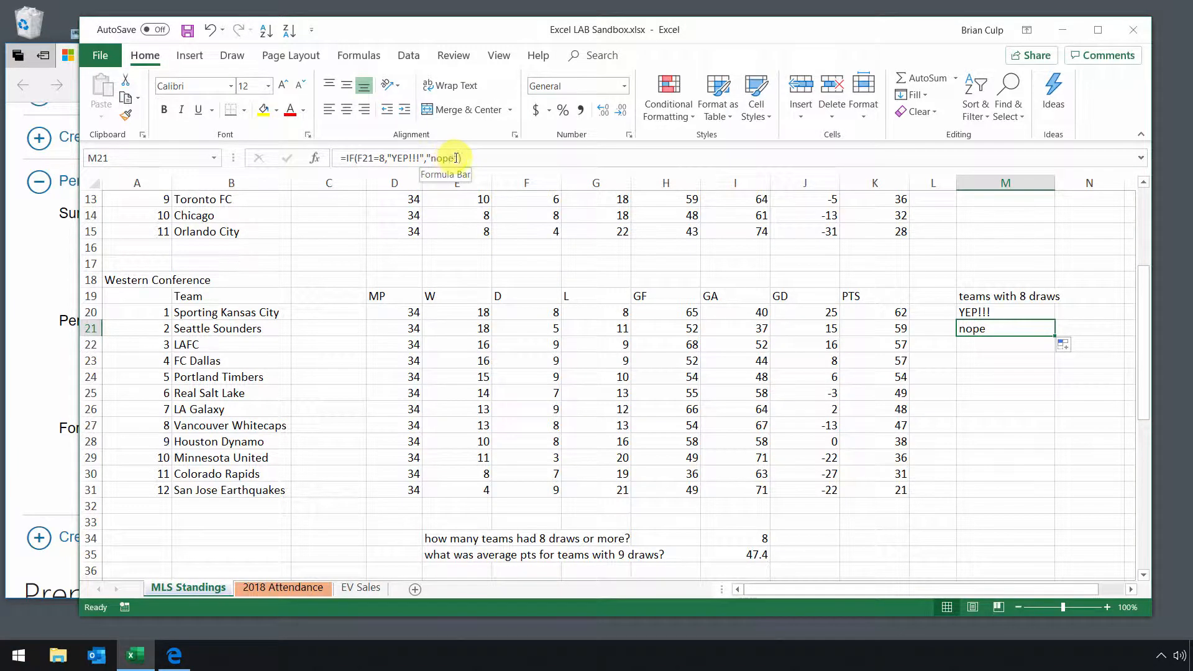
- Fill the IF formula from M20 down through M31 for all Western Conference teams
left_click(1028, 312)
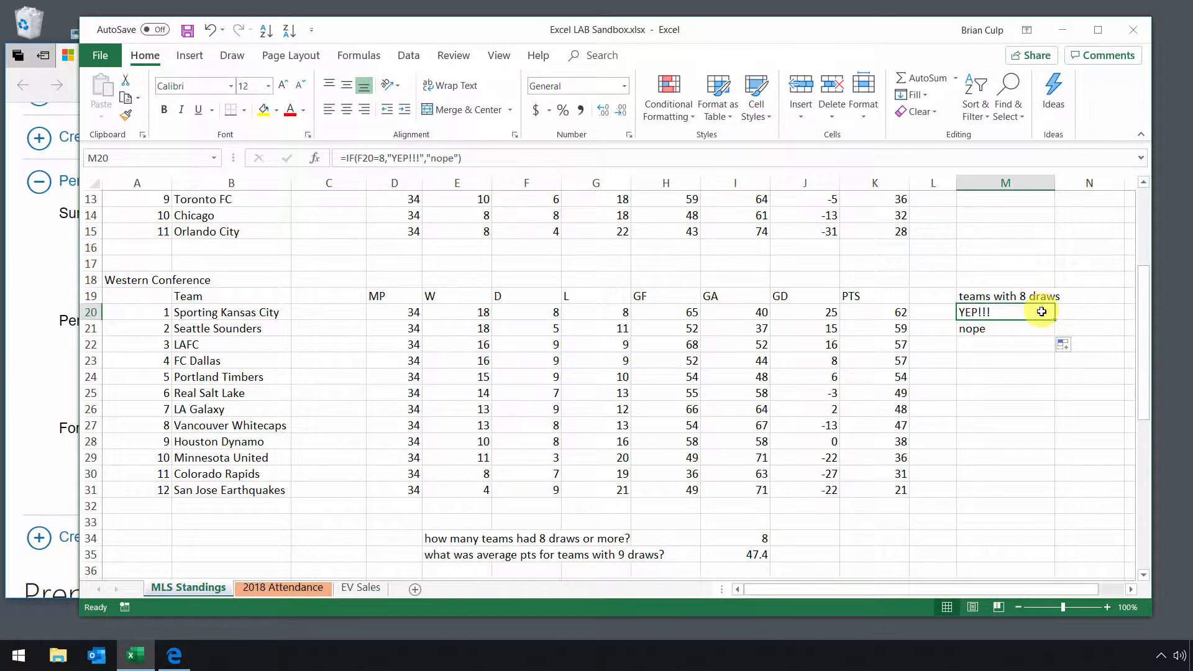
left_click_drag(1054, 319, 1054, 335)
left_click_drag(1054, 432, 1056, 496)
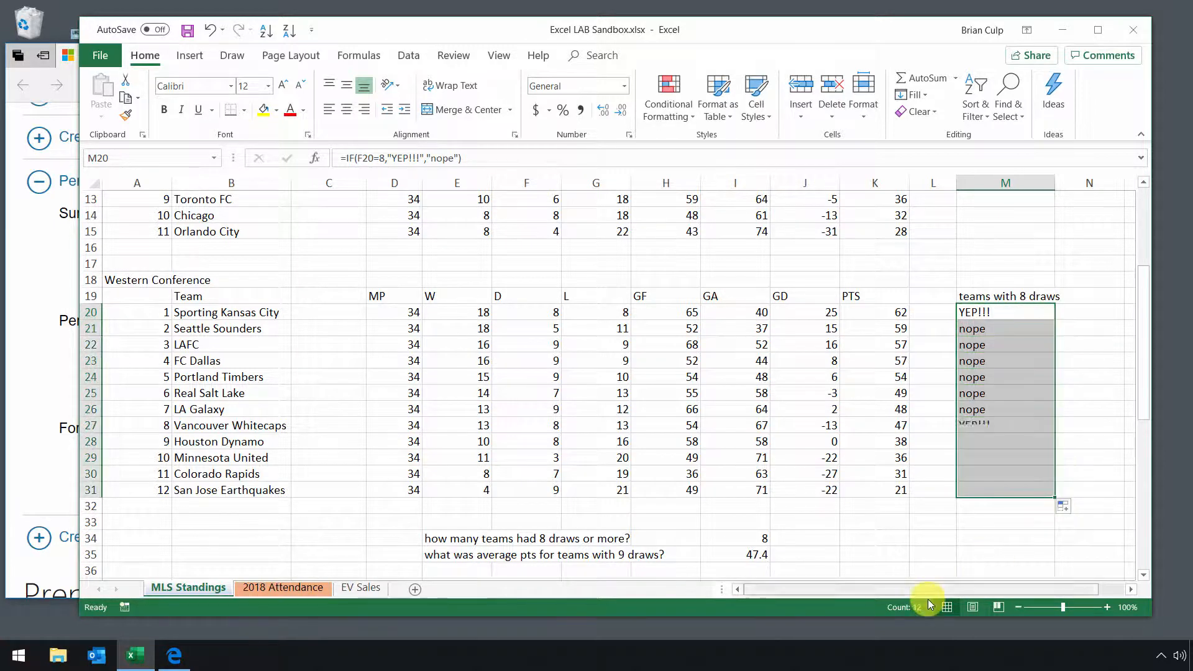
- Check the IF results for Vancouver Whitecaps and Houston Dynamo against their draws in column F
left_click(980, 424)
key("Down")
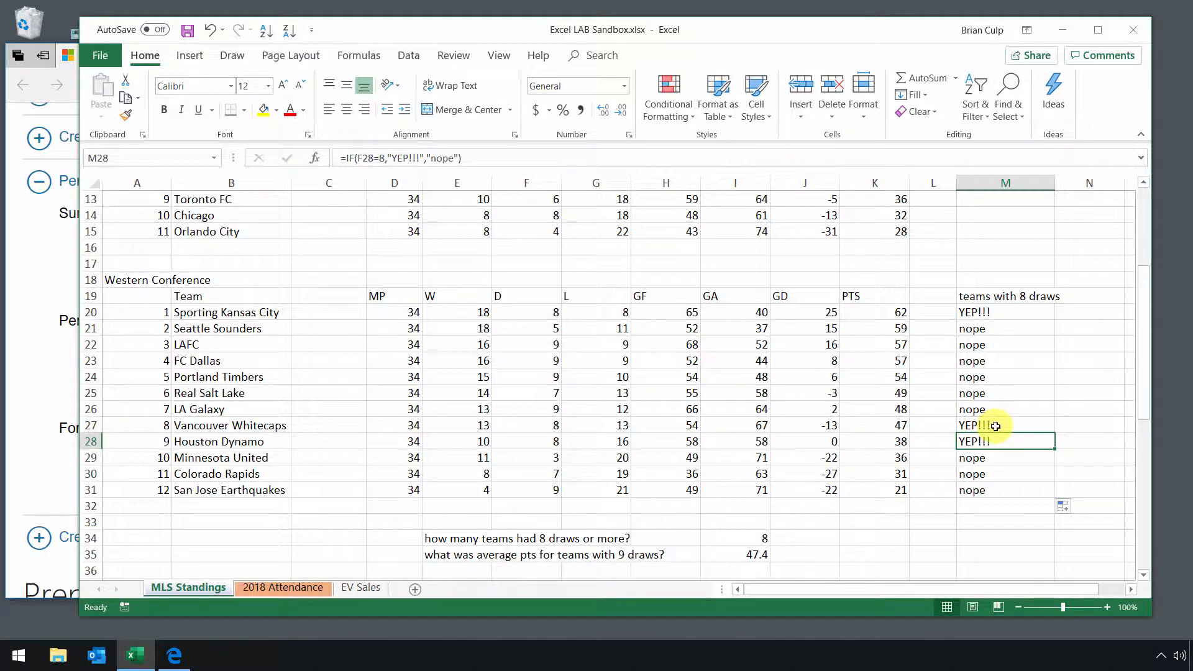
left_click(555, 439)
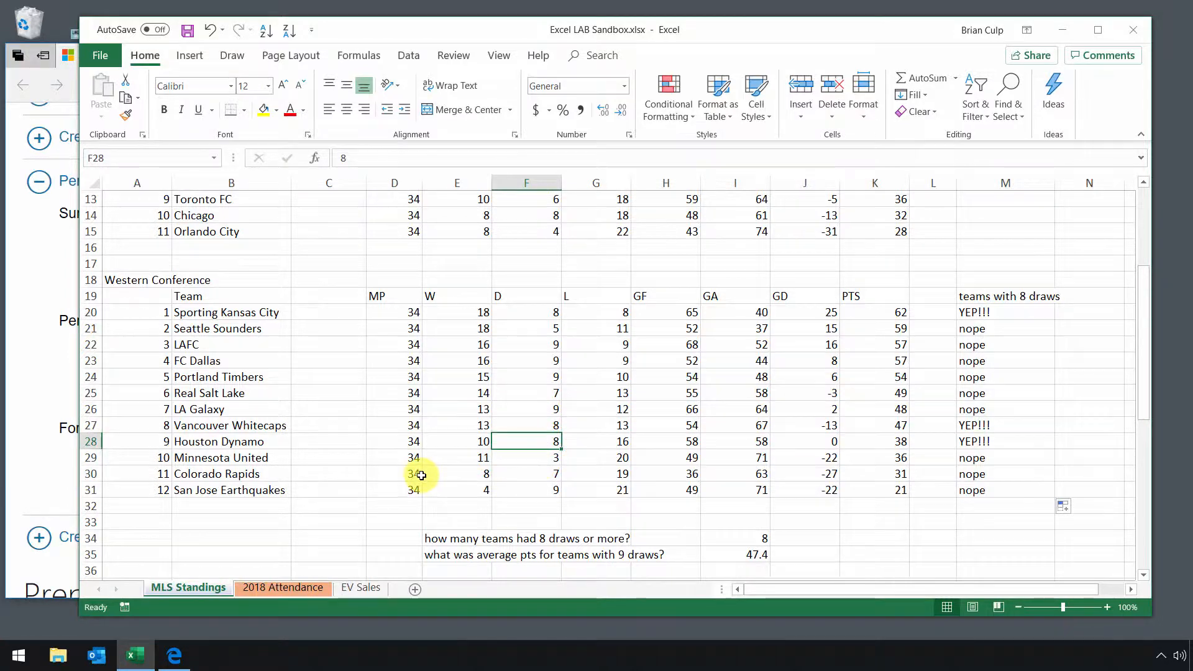
- Look over the conditional operations objectives on the exam page again and switch back to the Excel workbook
left_click(39, 372)
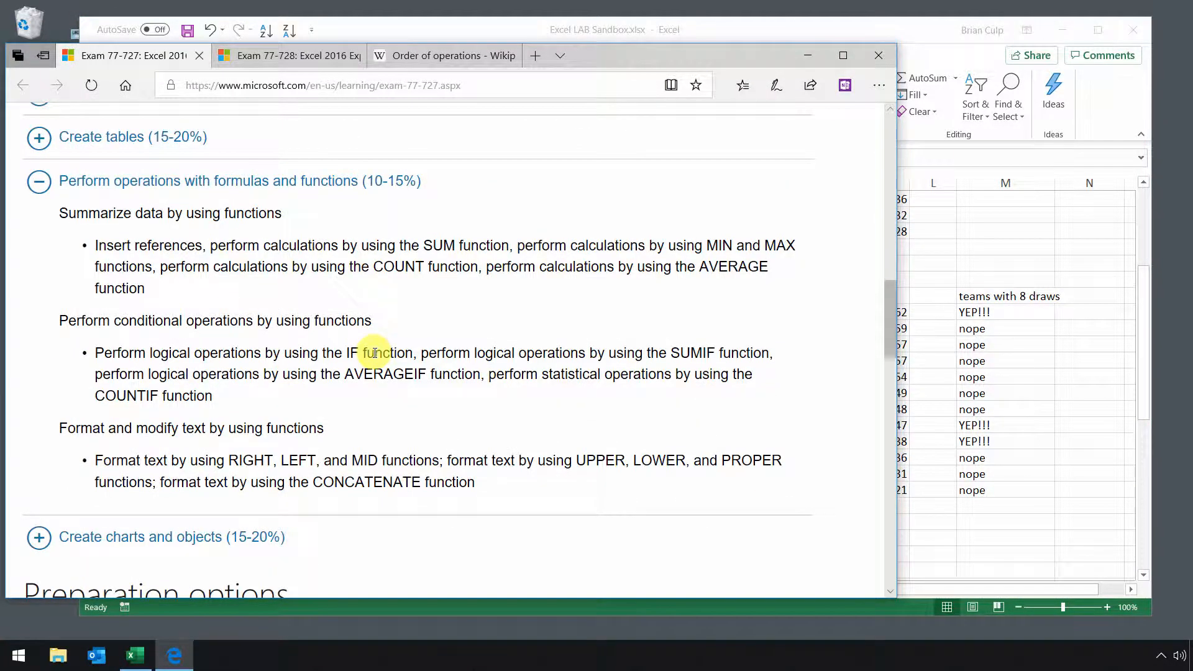
left_click(1000, 314)
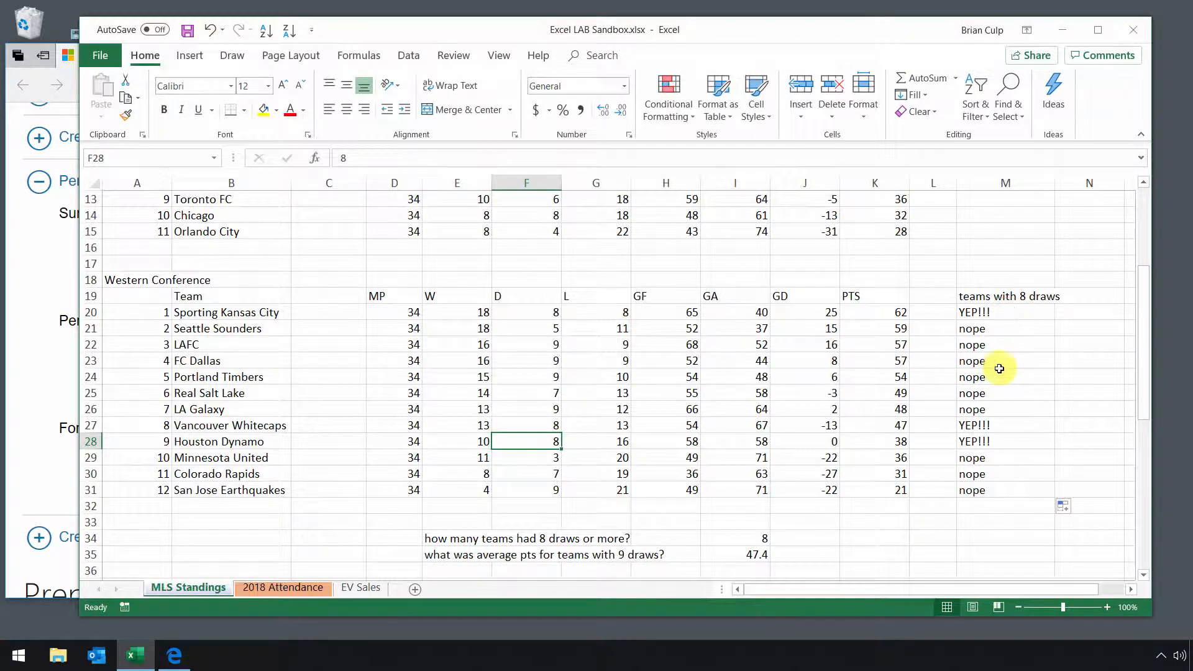